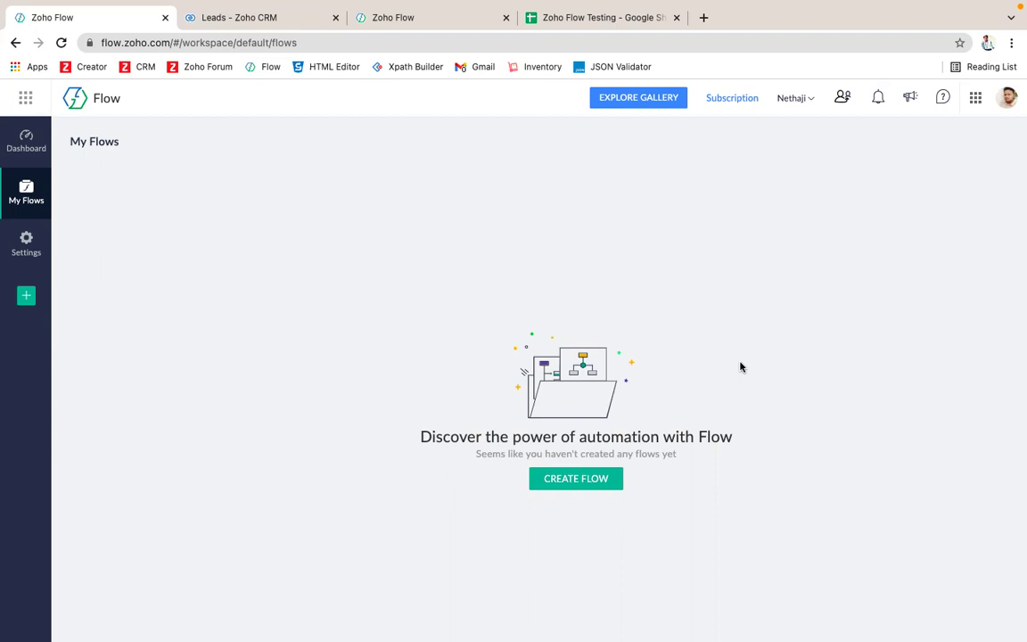
Step: After checking the current CRM leads, create a new flow named 'Zoho CRM to Google Sheet'
{"action": "left_click", "coordinate": [212, 30]}
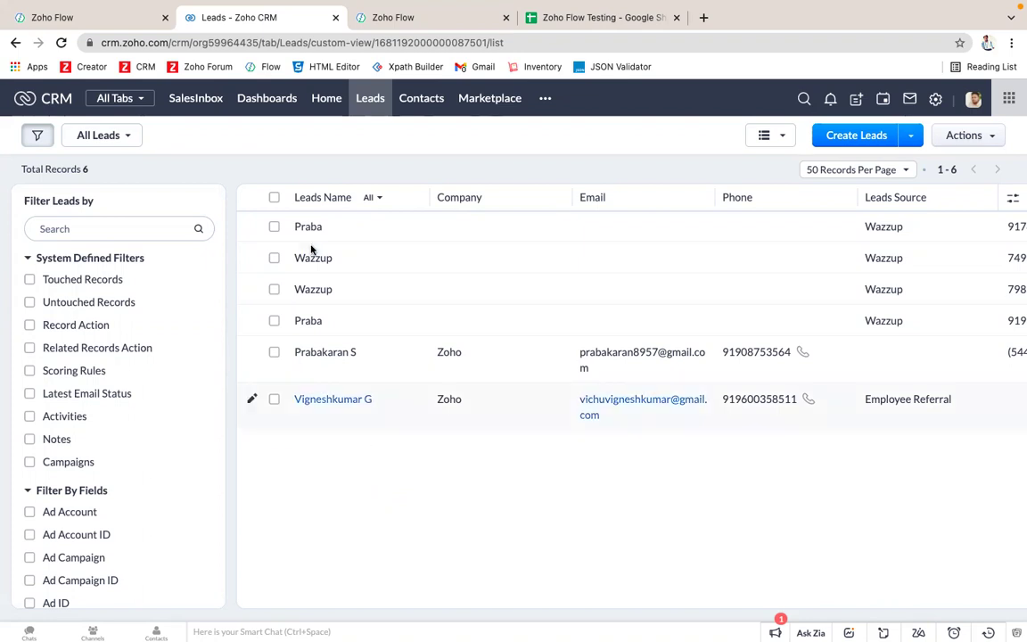
{"action": "left_click", "coordinate": [111, 24]}
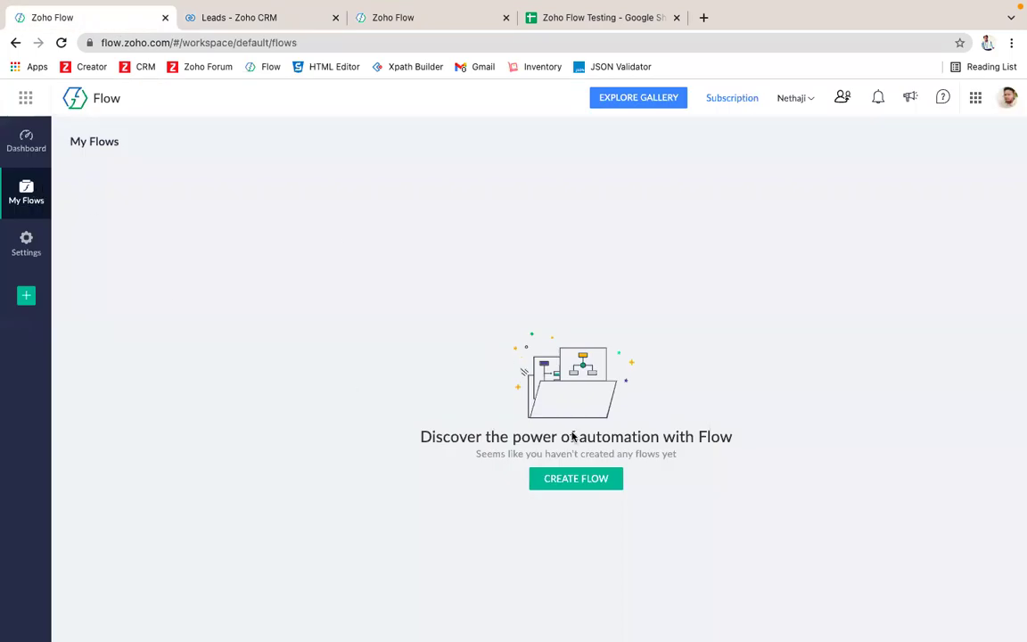
{"action": "left_click", "coordinate": [593, 478]}
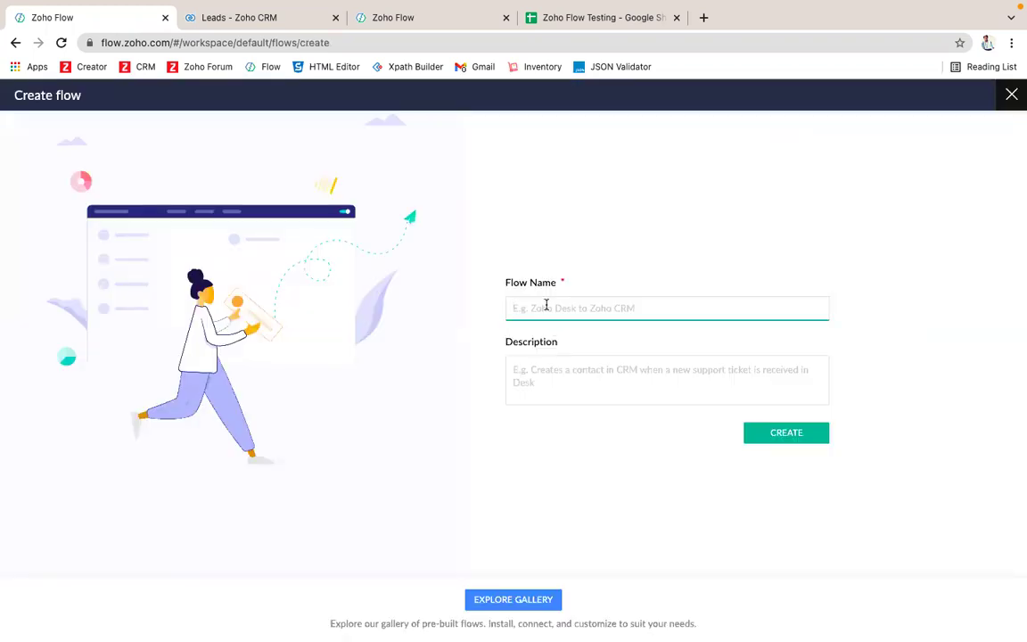
{"action": "type", "text": "Zoho CR"}
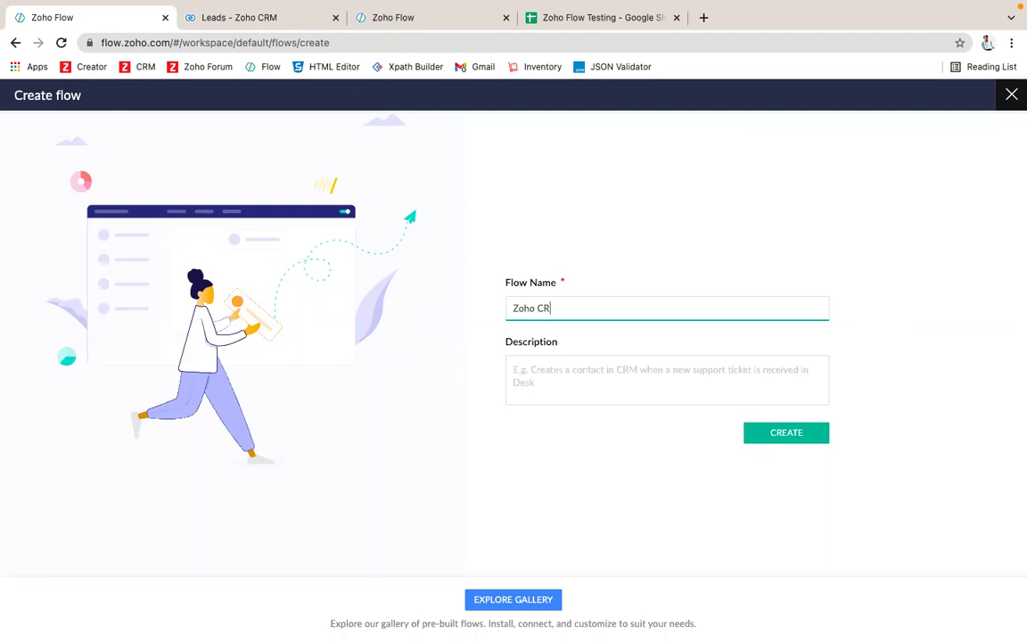
{"action": "type", "text": "M to Google Sheet"}
{"action": "left_click", "coordinate": [605, 392]}
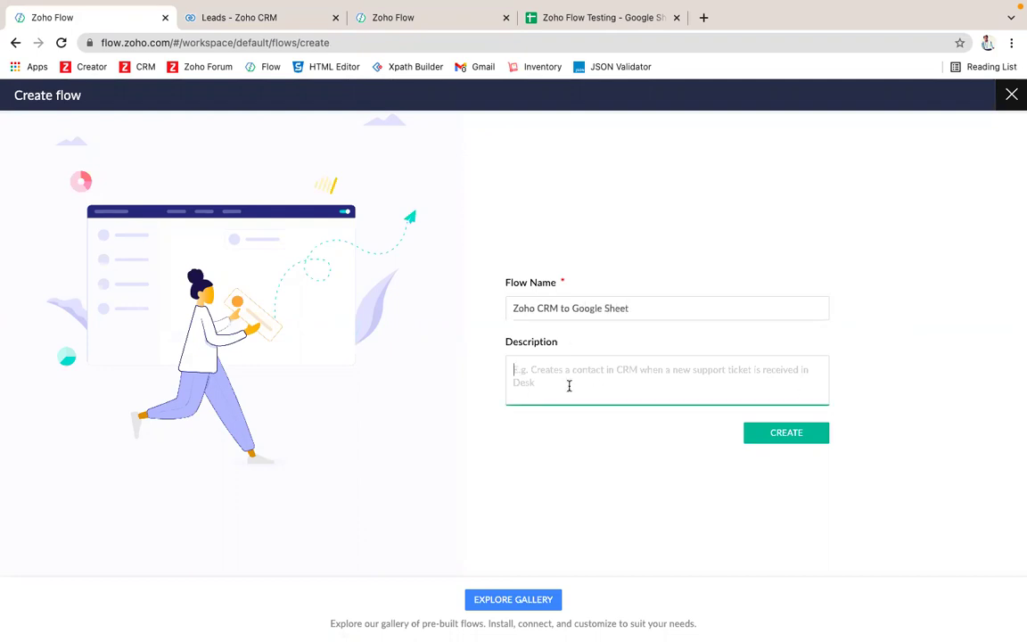
{"action": "left_click", "coordinate": [782, 442]}
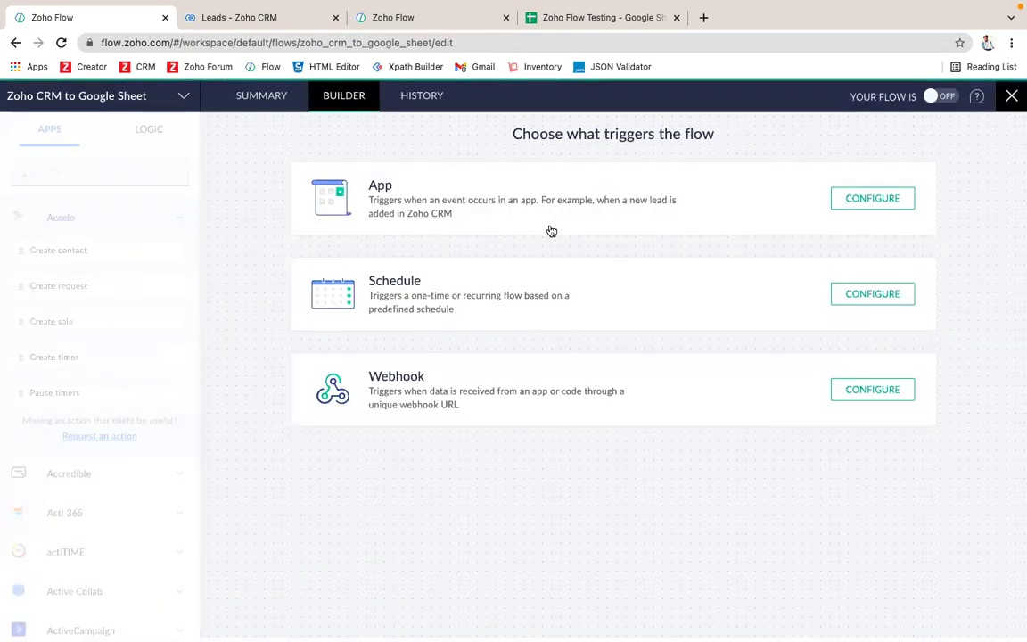
Step: Browse the App trigger's app list, then close it without choosing an app
{"action": "left_click", "coordinate": [552, 231]}
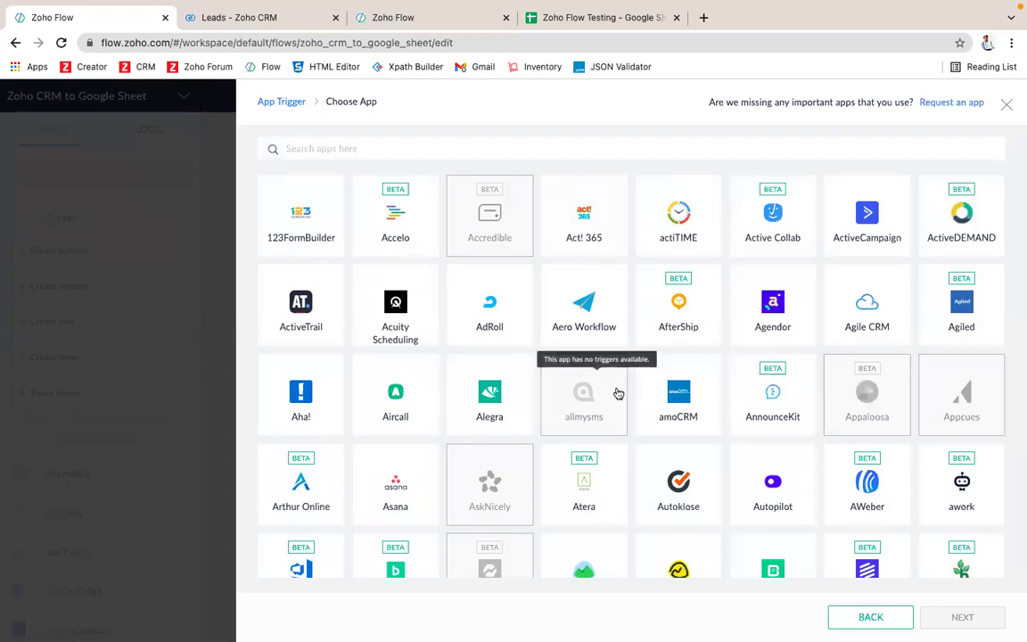
{"action": "scroll", "coordinate": [615, 384], "scroll_direction": "down", "scroll_amount": 2}
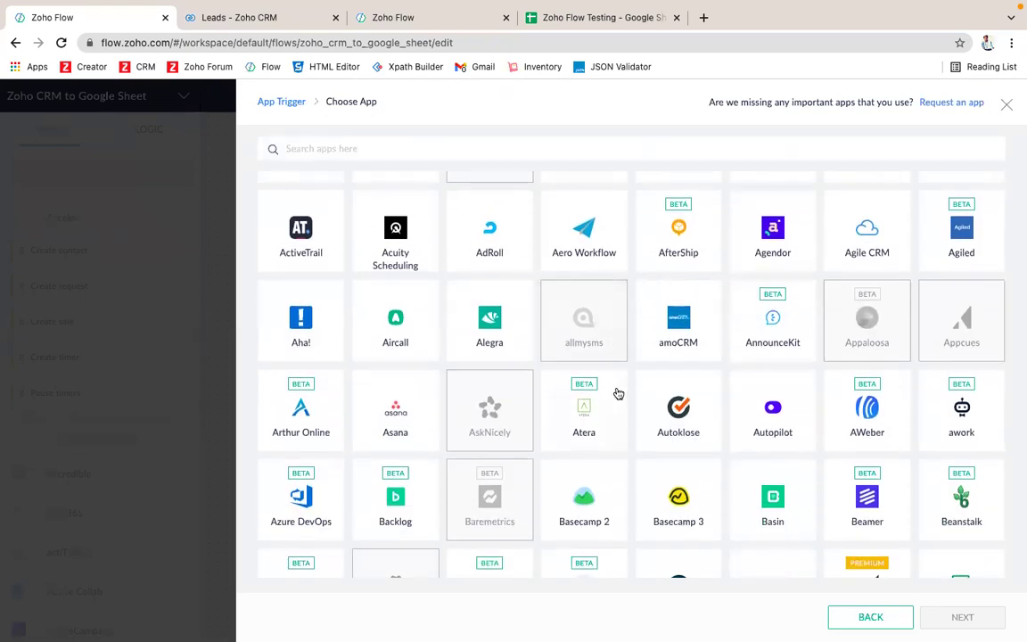
{"action": "scroll", "coordinate": [619, 393], "scroll_direction": "down", "scroll_amount": 1}
{"action": "scroll", "coordinate": [619, 393], "scroll_direction": "down", "scroll_amount": 1}
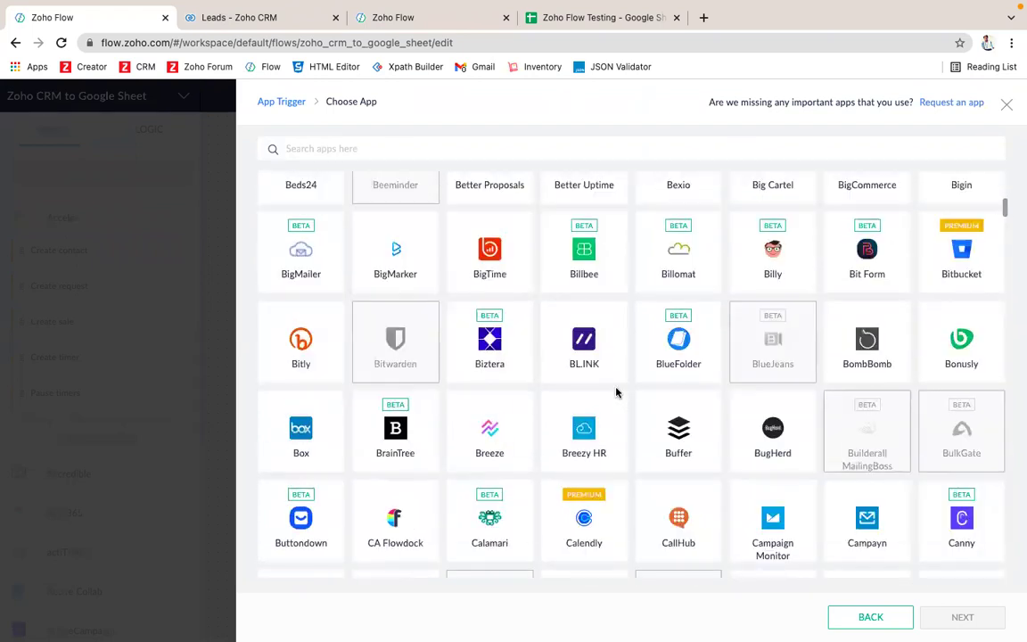
{"action": "scroll", "coordinate": [614, 395], "scroll_direction": "up", "scroll_amount": 3}
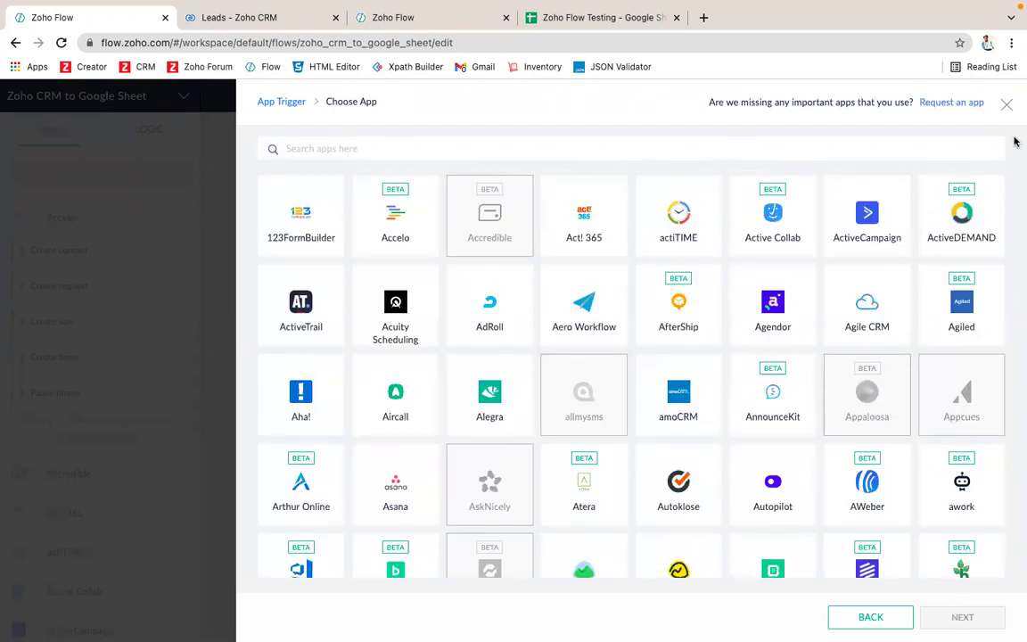
{"action": "key", "text": "Escape"}
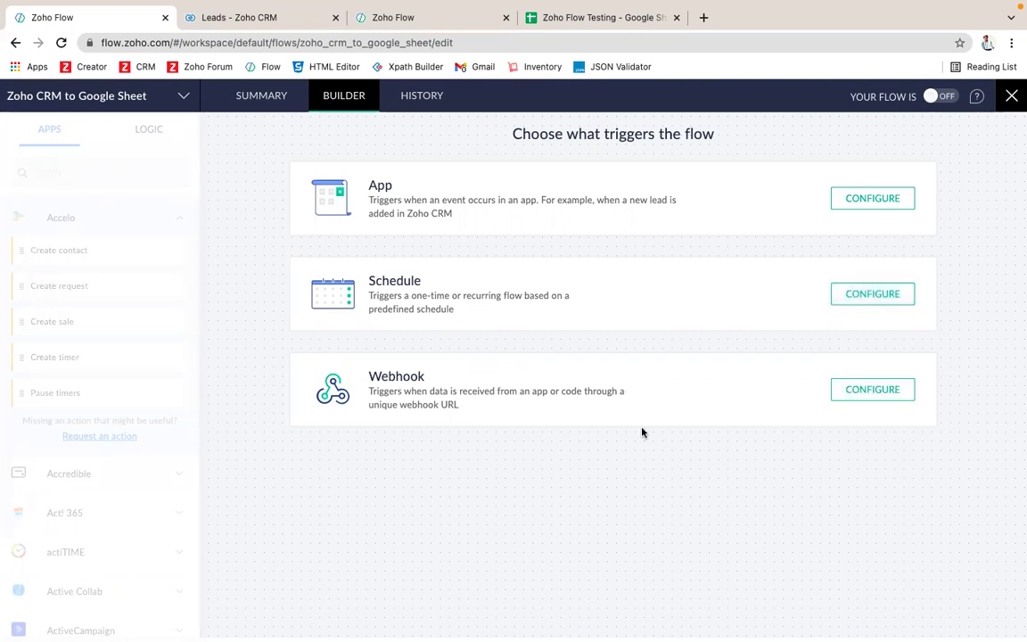
Step: Pick Zoho CRM as the trigger app with the New lead event
{"action": "left_click", "coordinate": [873, 201]}
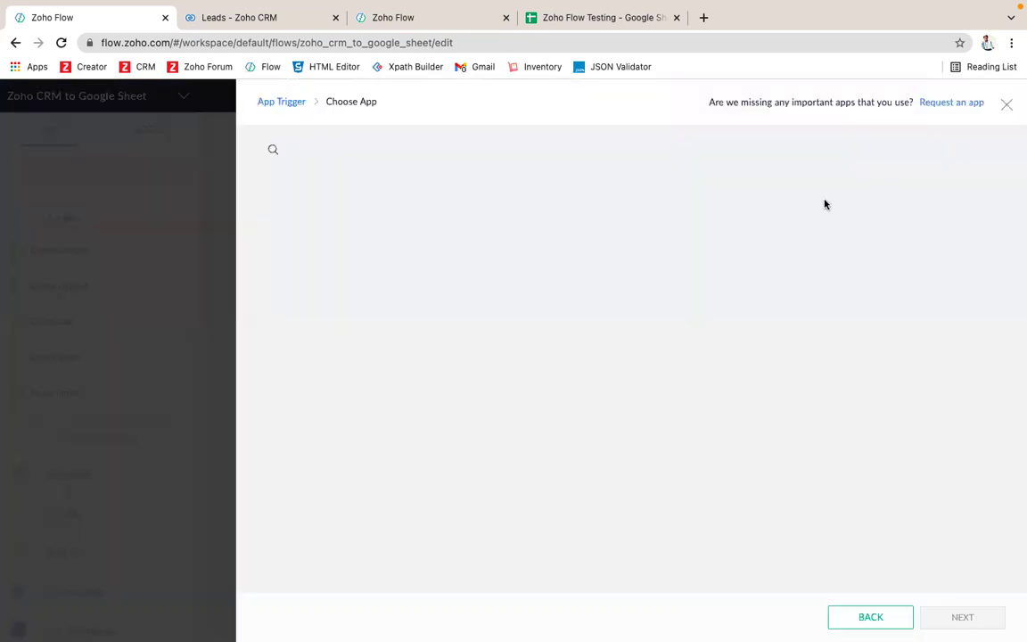
{"action": "type", "text": "z"}
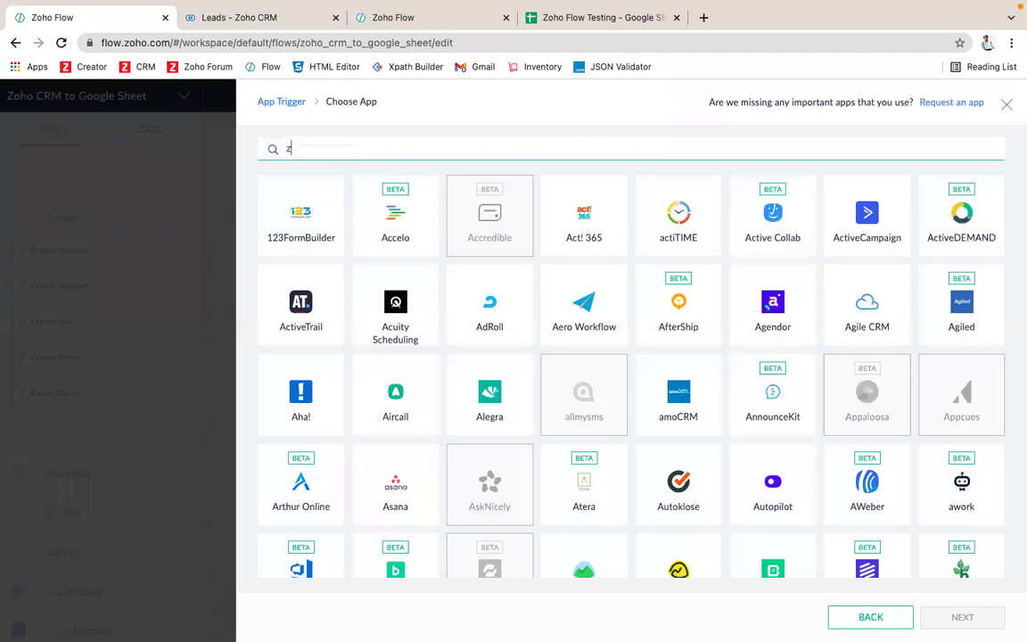
{"action": "type", "text": "oho crm"}
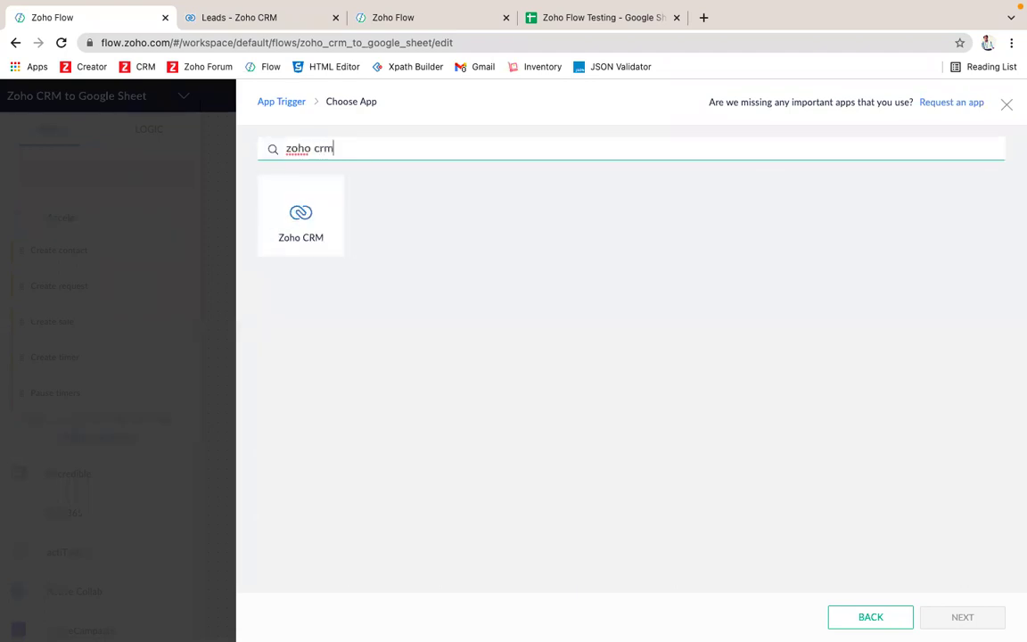
{"action": "left_click", "coordinate": [328, 222]}
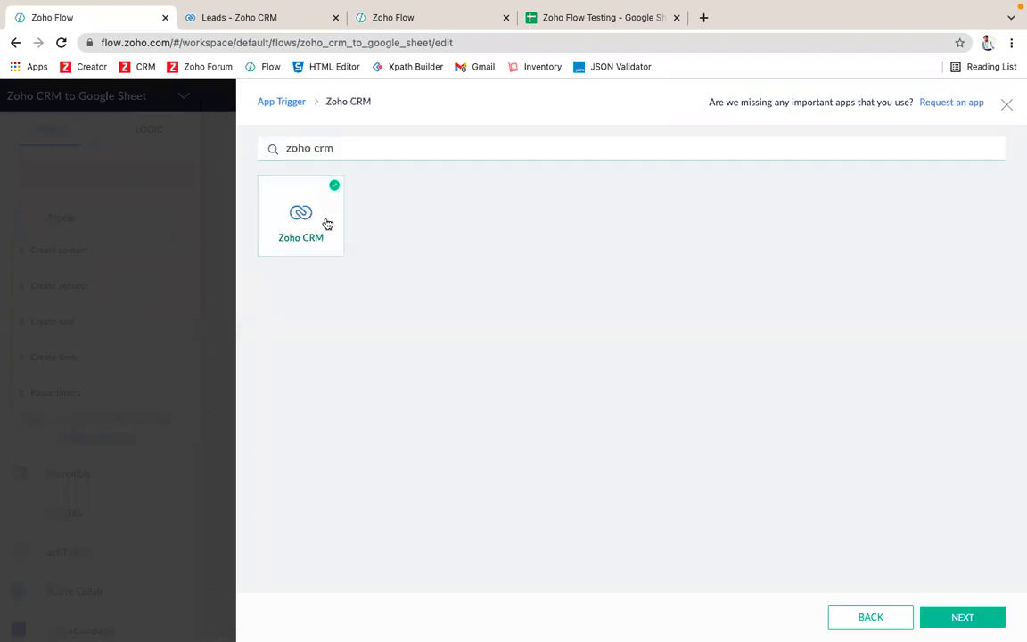
{"action": "left_click", "coordinate": [960, 618]}
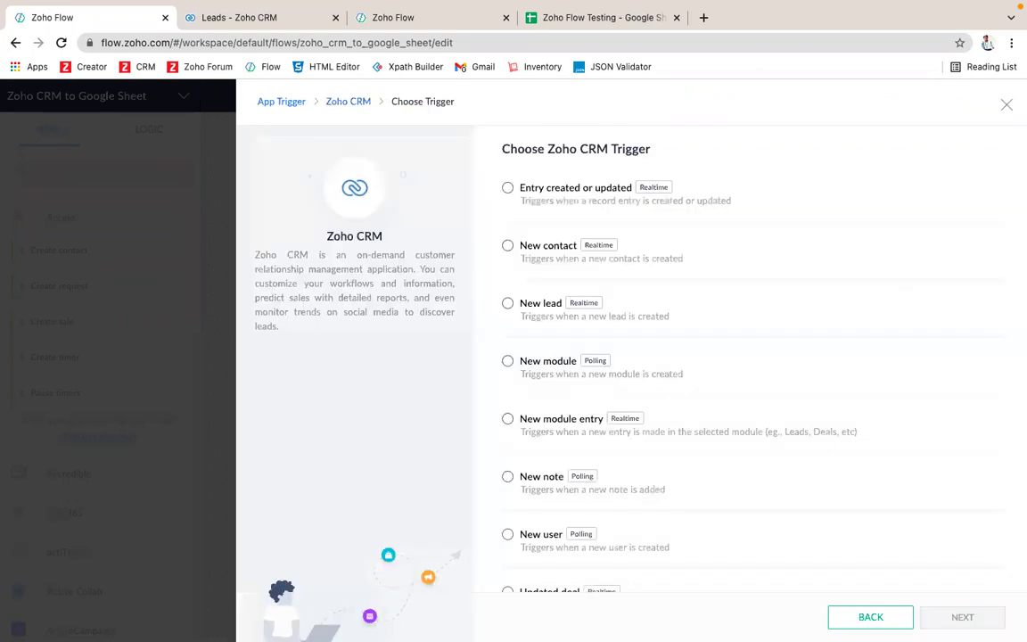
{"action": "left_click", "coordinate": [596, 318]}
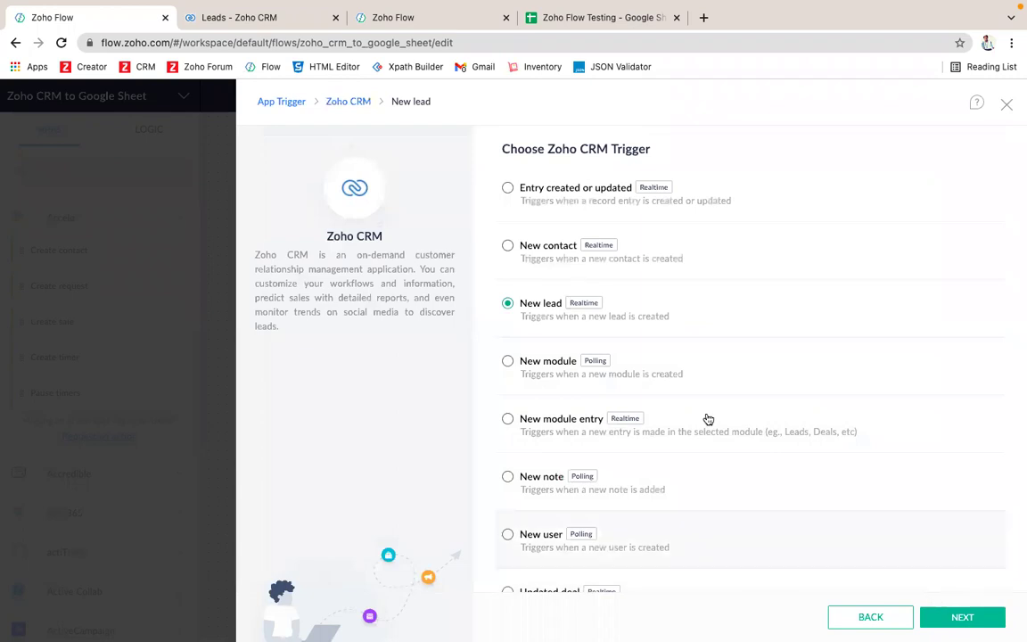
{"action": "scroll", "coordinate": [621, 333], "scroll_direction": "up", "scroll_amount": 5}
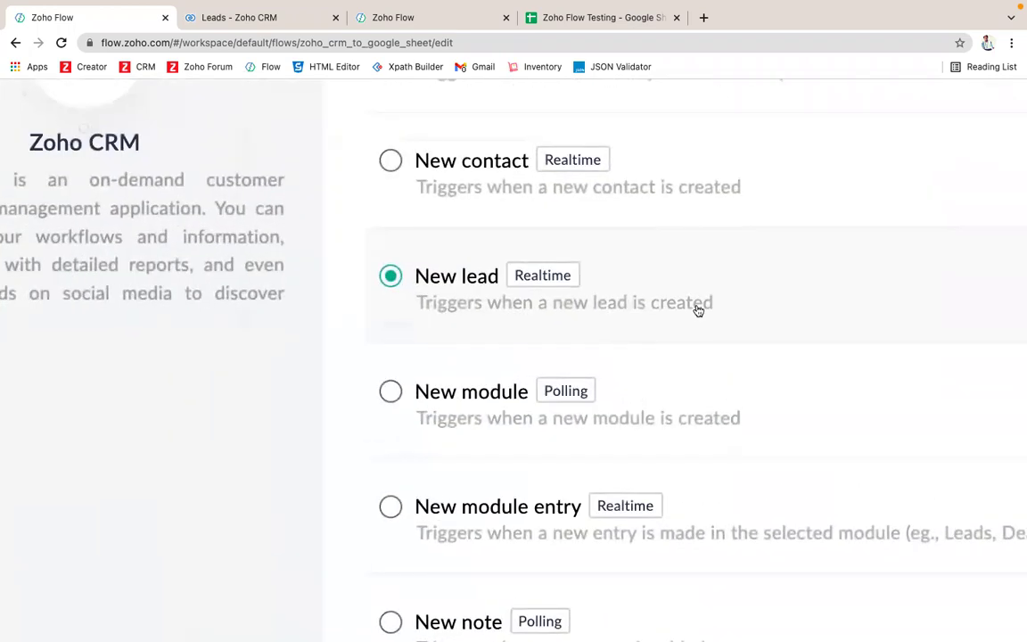
{"action": "scroll", "coordinate": [710, 324], "scroll_direction": "down", "scroll_amount": 5}
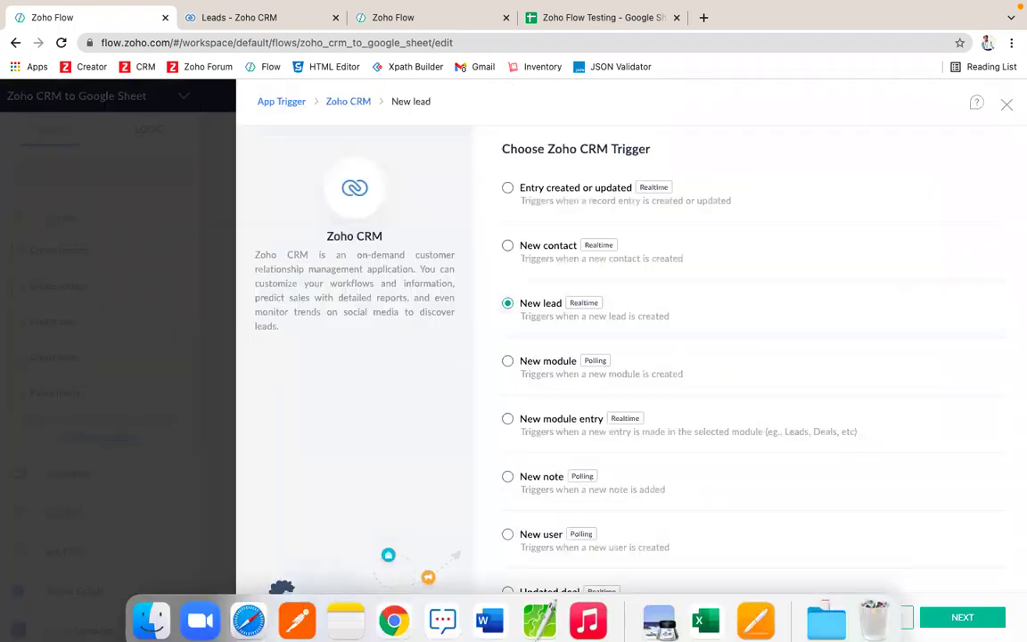
{"action": "scroll", "coordinate": [601, 399], "scroll_direction": "down", "scroll_amount": 3}
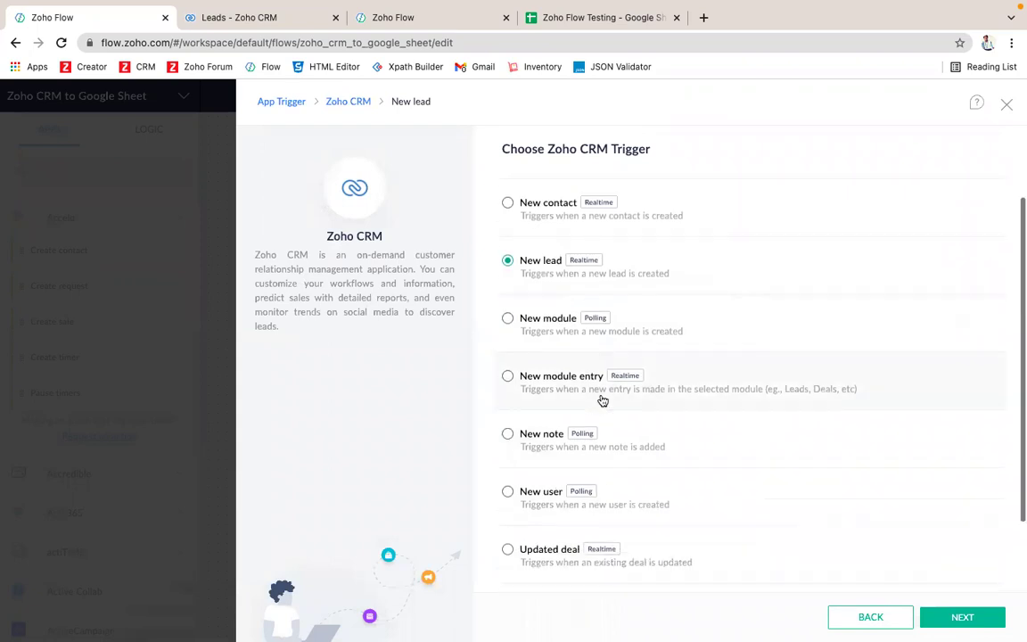
{"action": "scroll", "coordinate": [585, 482], "scroll_direction": "down", "scroll_amount": 3}
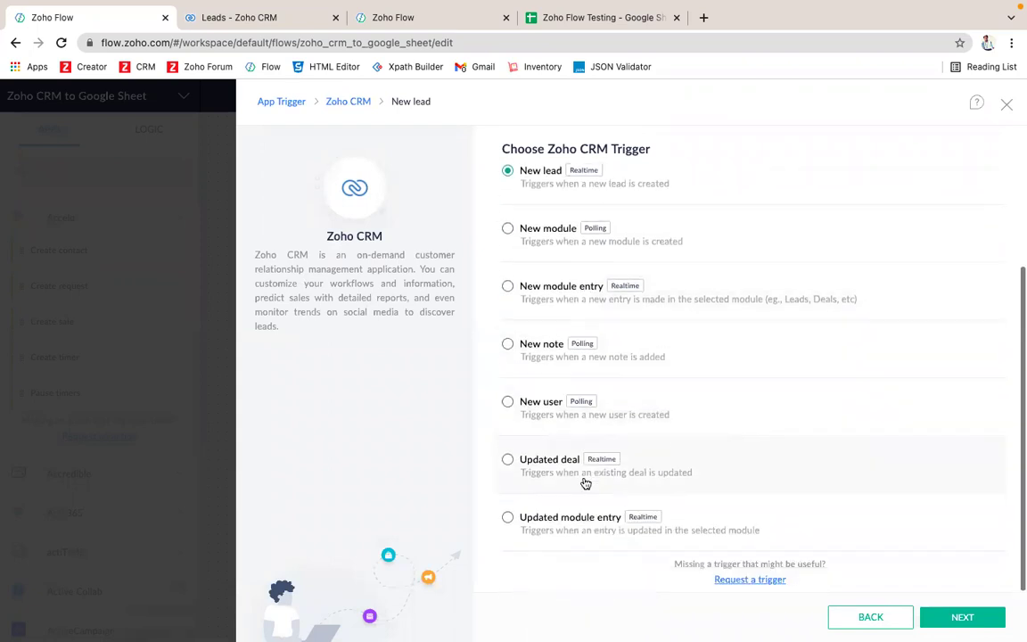
{"action": "scroll", "coordinate": [578, 270], "scroll_direction": "up", "scroll_amount": 6}
{"action": "scroll", "coordinate": [674, 465], "scroll_direction": "down", "scroll_amount": 3}
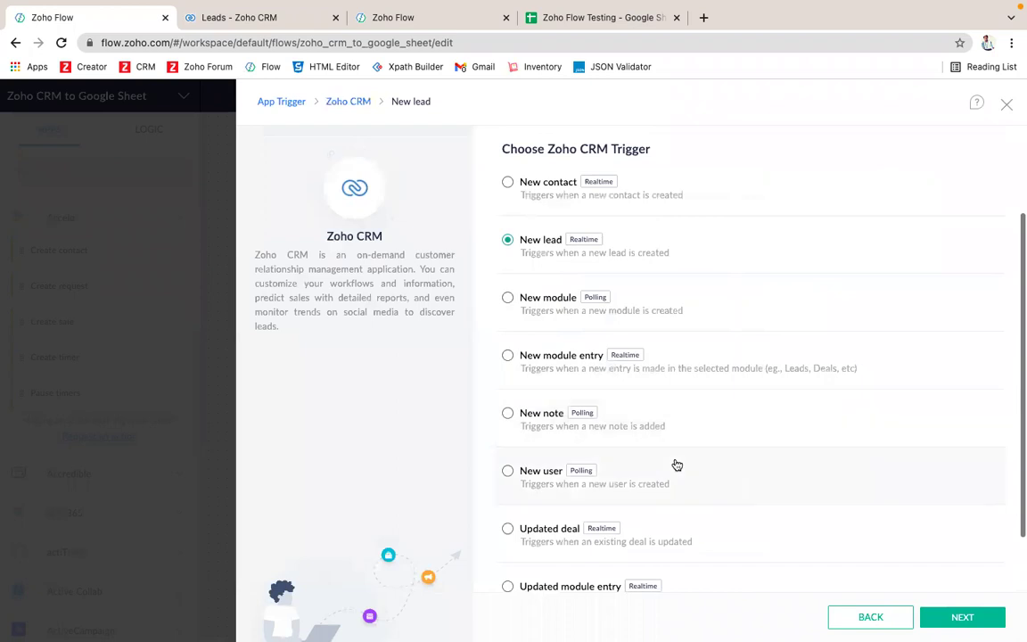
Step: Add a CRM connection named 'Zoho CRM Connection', allowed for all triggers and actions, and authorize it
{"action": "left_click", "coordinate": [958, 617]}
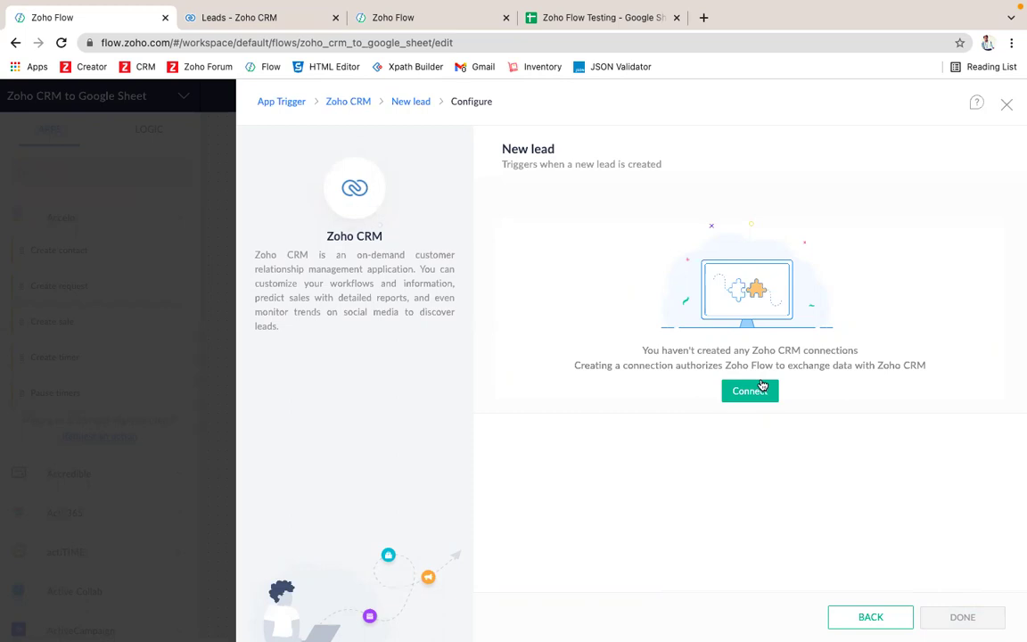
{"action": "left_click", "coordinate": [763, 390]}
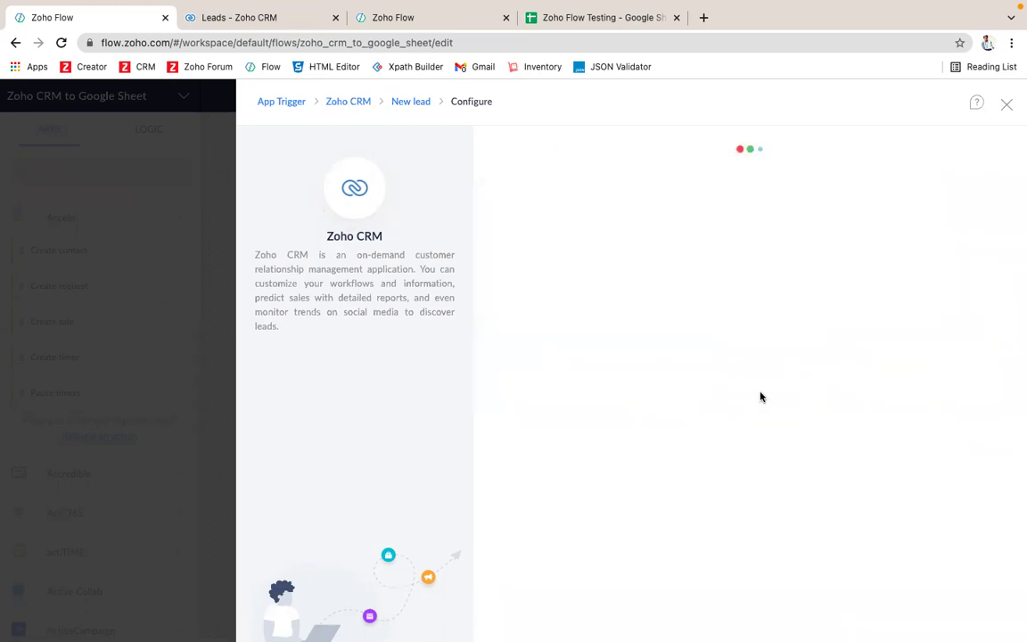
{"action": "left_click", "coordinate": [610, 299]}
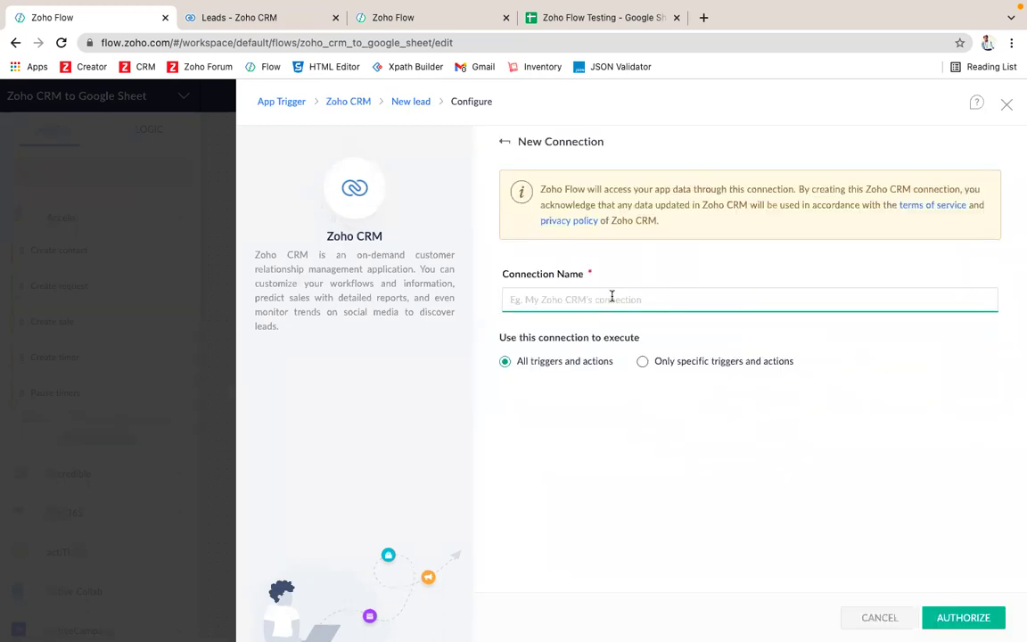
{"action": "type", "text": "Zoho CRM Connection"}
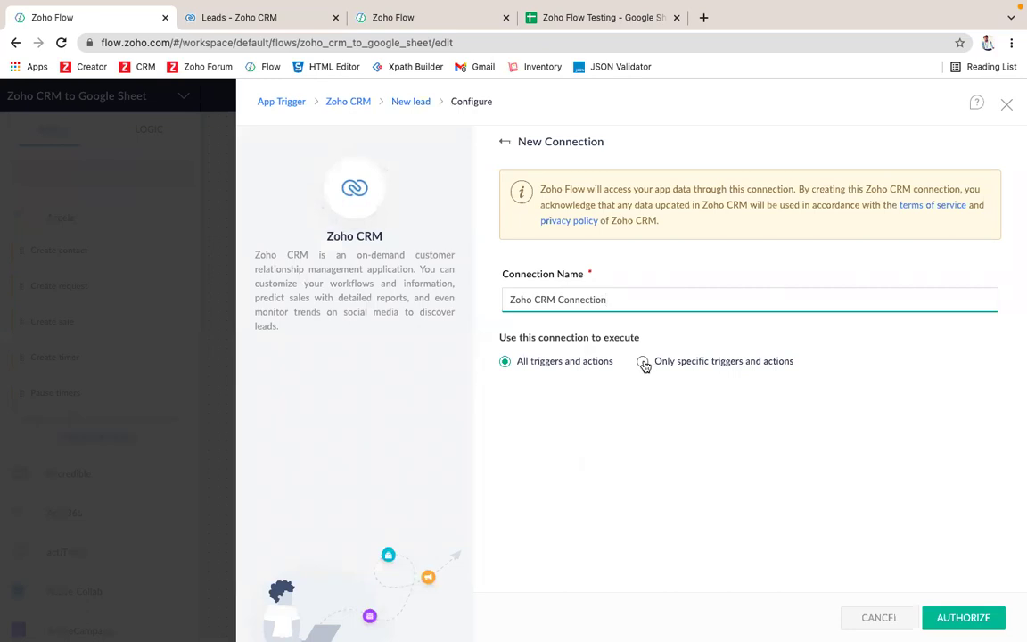
{"action": "left_click", "coordinate": [643, 361]}
{"action": "scroll", "coordinate": [606, 451], "scroll_direction": "down", "scroll_amount": 1}
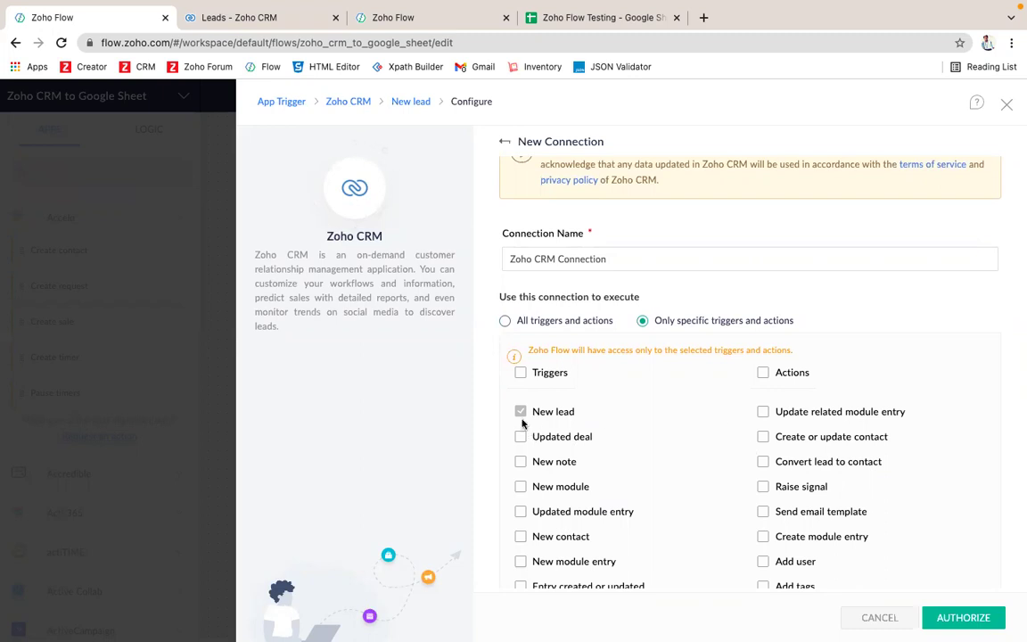
{"action": "left_click", "coordinate": [505, 321]}
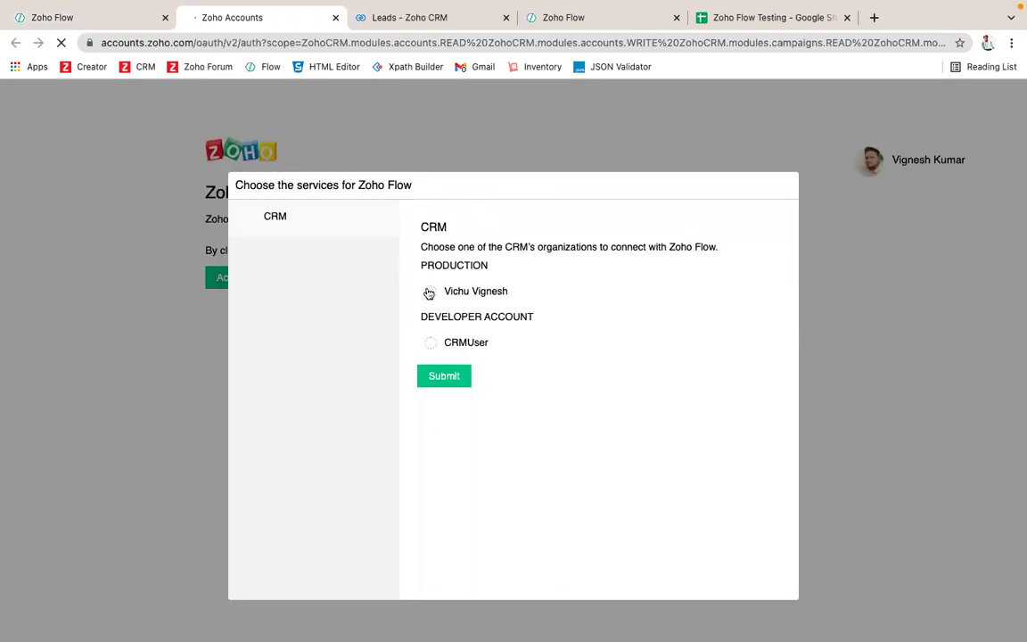
Step: Grant access to the production CRM organization, then test the connection and finish the New lead trigger
{"action": "left_click", "coordinate": [432, 294]}
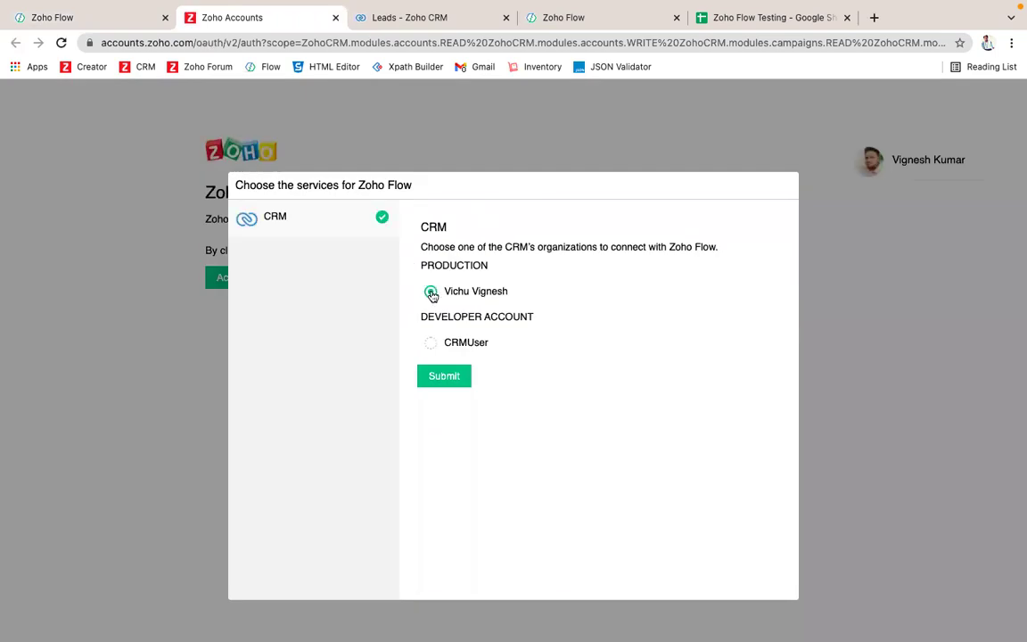
{"action": "left_click", "coordinate": [448, 376]}
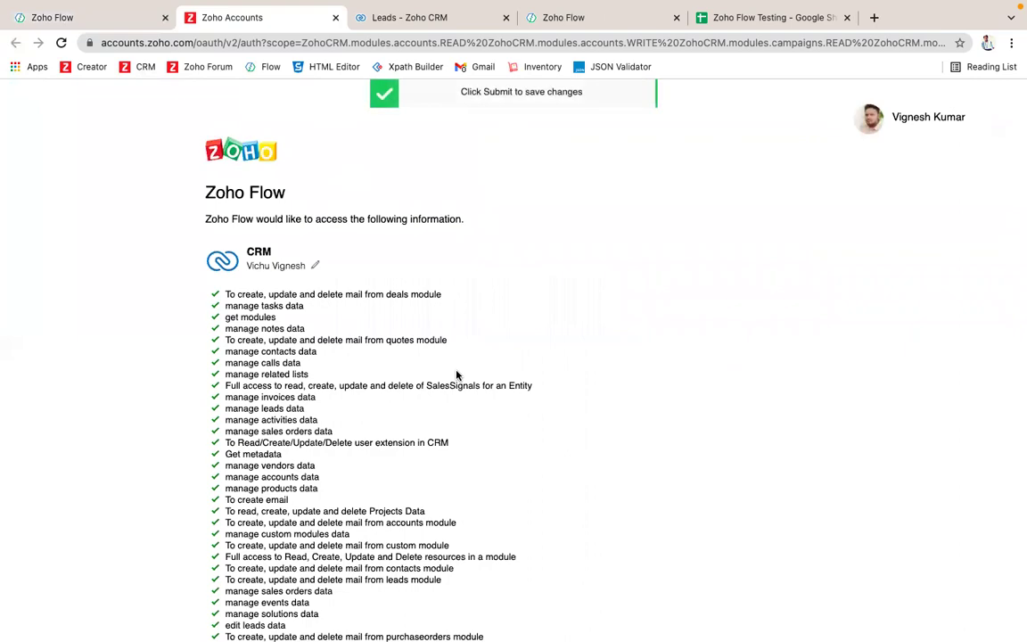
{"action": "scroll", "coordinate": [353, 385], "scroll_direction": "down", "scroll_amount": 10}
{"action": "scroll", "coordinate": [354, 388], "scroll_direction": "up", "scroll_amount": 10}
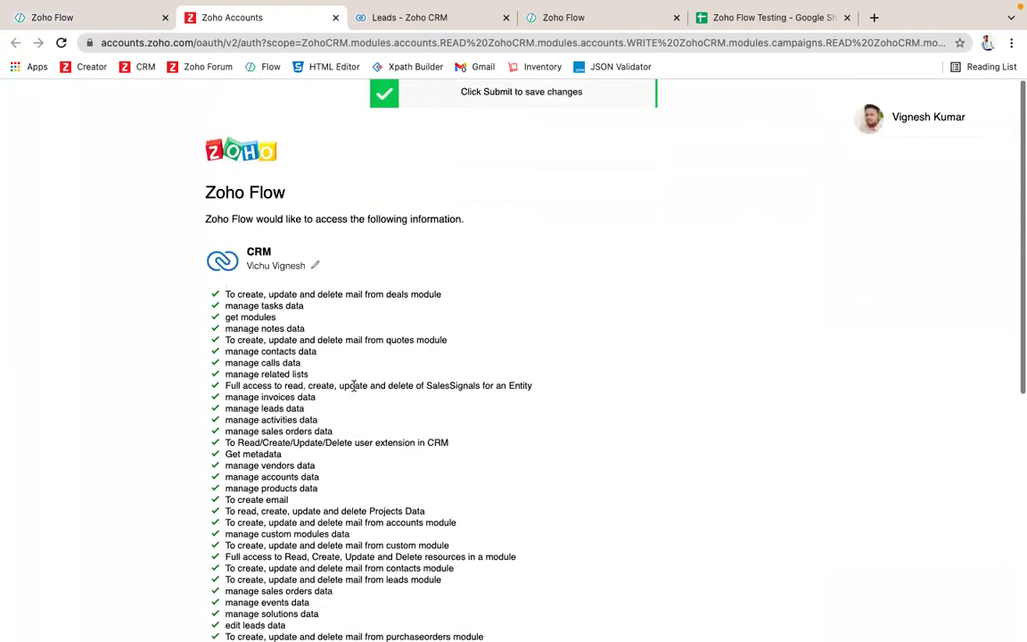
{"action": "scroll", "coordinate": [326, 412], "scroll_direction": "down", "scroll_amount": 5}
{"action": "scroll", "coordinate": [326, 412], "scroll_direction": "down", "scroll_amount": 1}
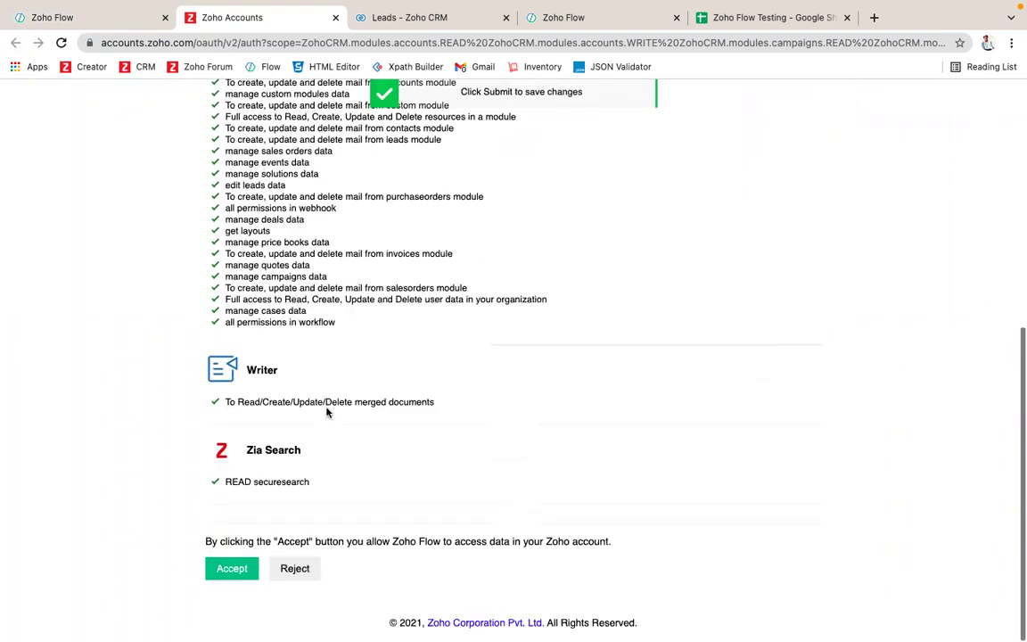
{"action": "left_click", "coordinate": [210, 577]}
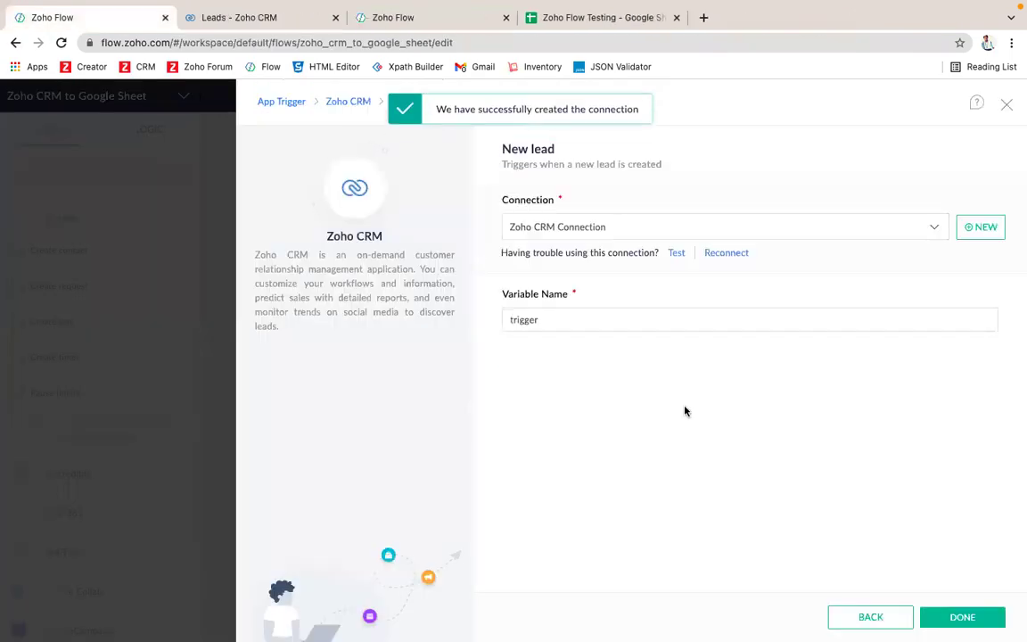
{"action": "left_click", "coordinate": [678, 257]}
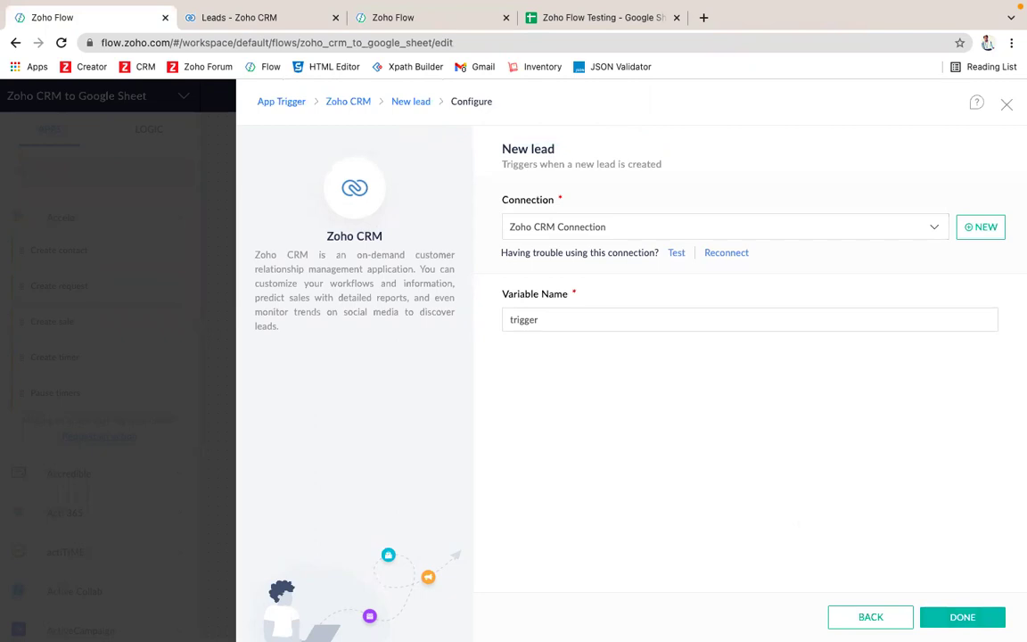
{"action": "left_click", "coordinate": [968, 623]}
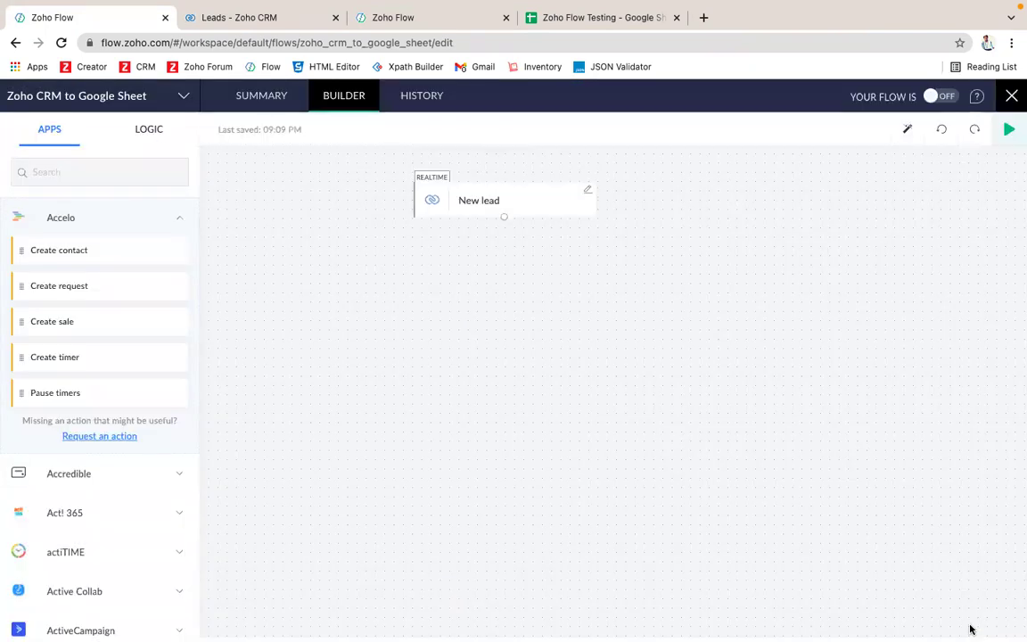
Step: Find Google Sheets in the Apps panel and drag 'Create row - New version' under New lead
{"action": "left_click", "coordinate": [127, 175]}
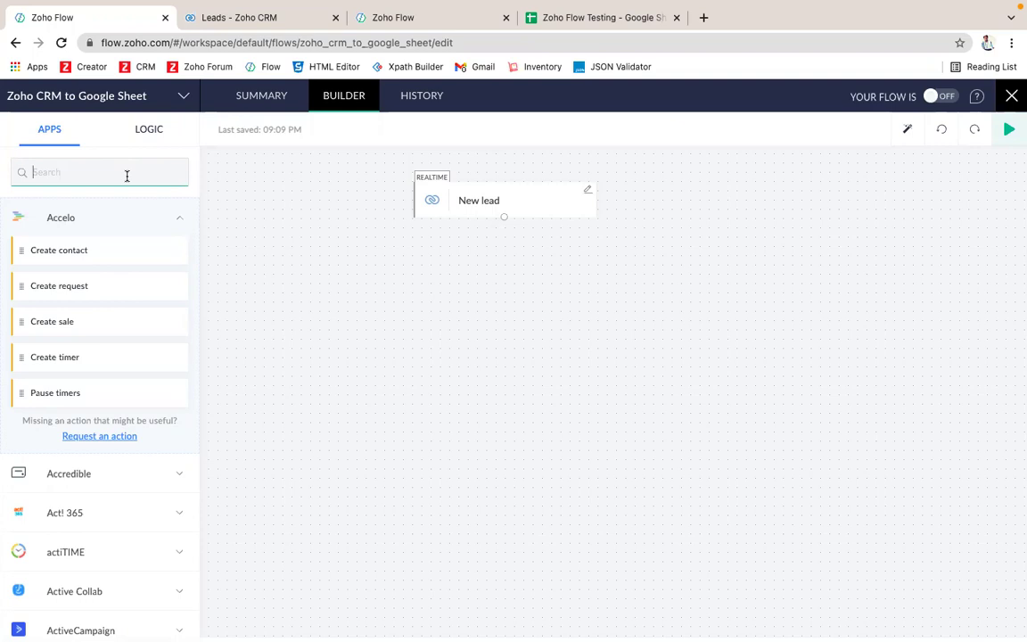
{"action": "type", "text": "google "}
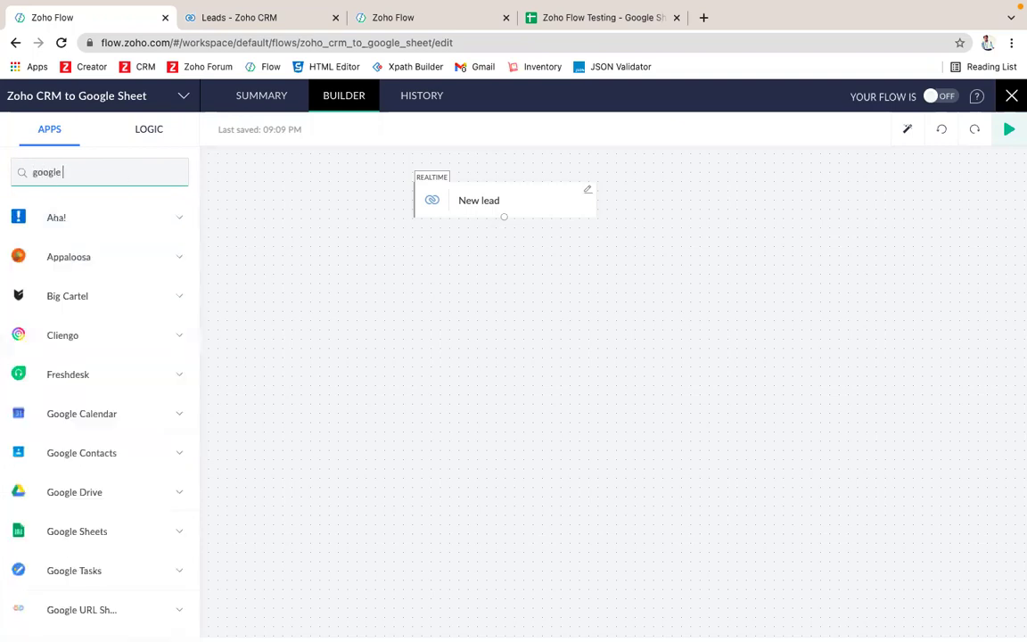
{"action": "type", "text": "shee"}
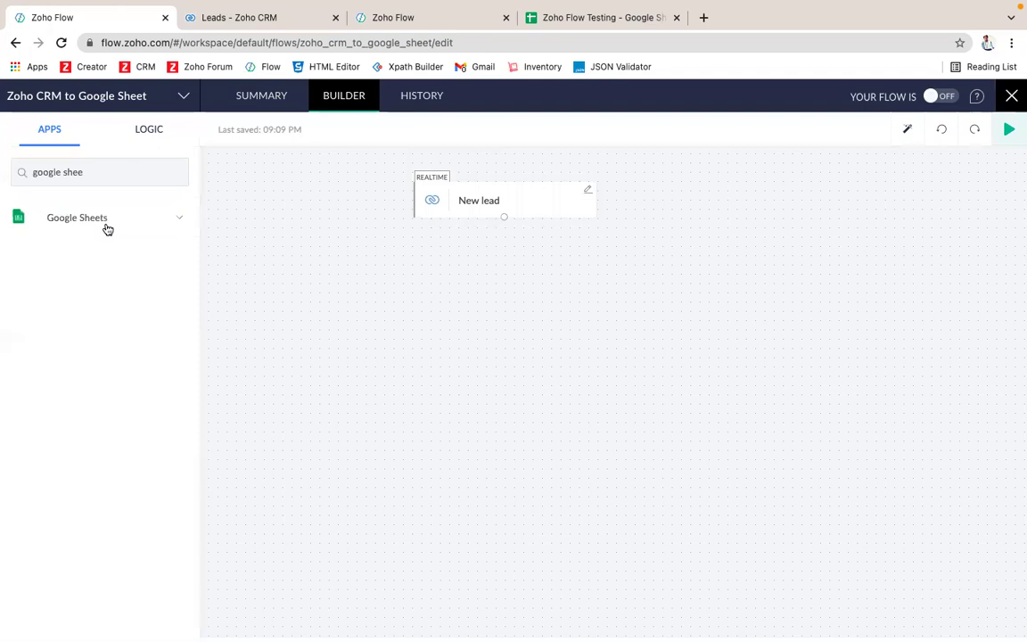
{"action": "left_click", "coordinate": [121, 221]}
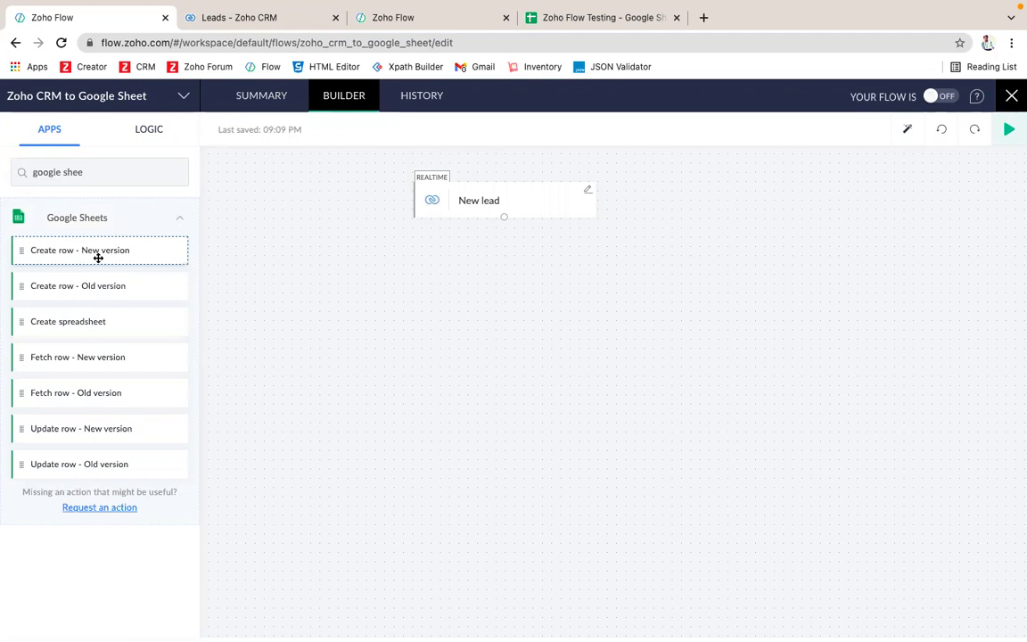
{"action": "left_click_drag", "start_coordinate": [98, 258], "coordinate": [461, 278]}
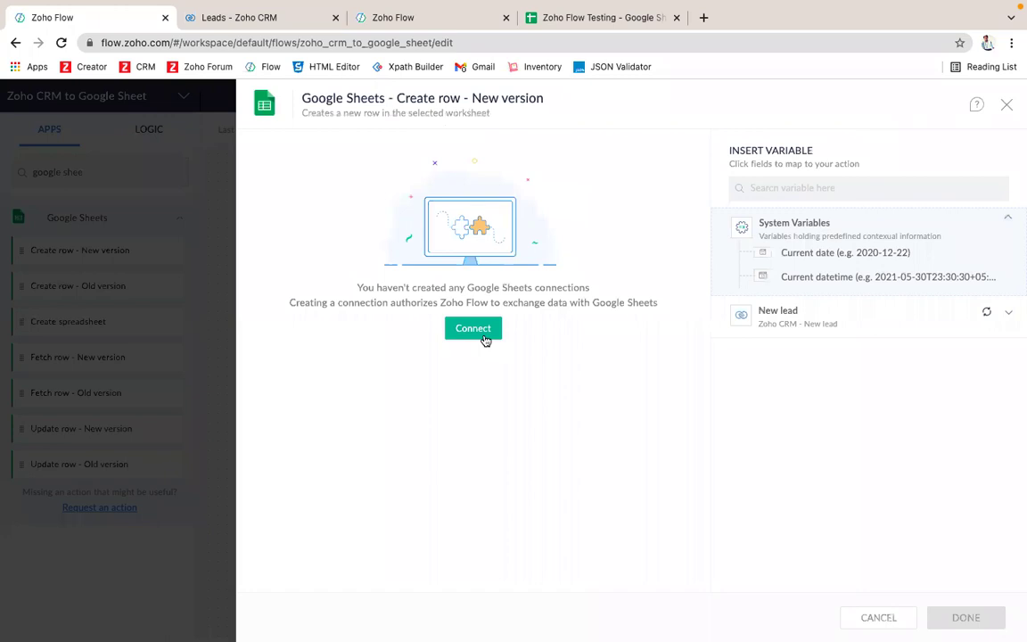
Step: Begin a new Google Sheets connection for Create row and start entering its name, 'Google Sheet'
{"action": "left_click", "coordinate": [483, 337]}
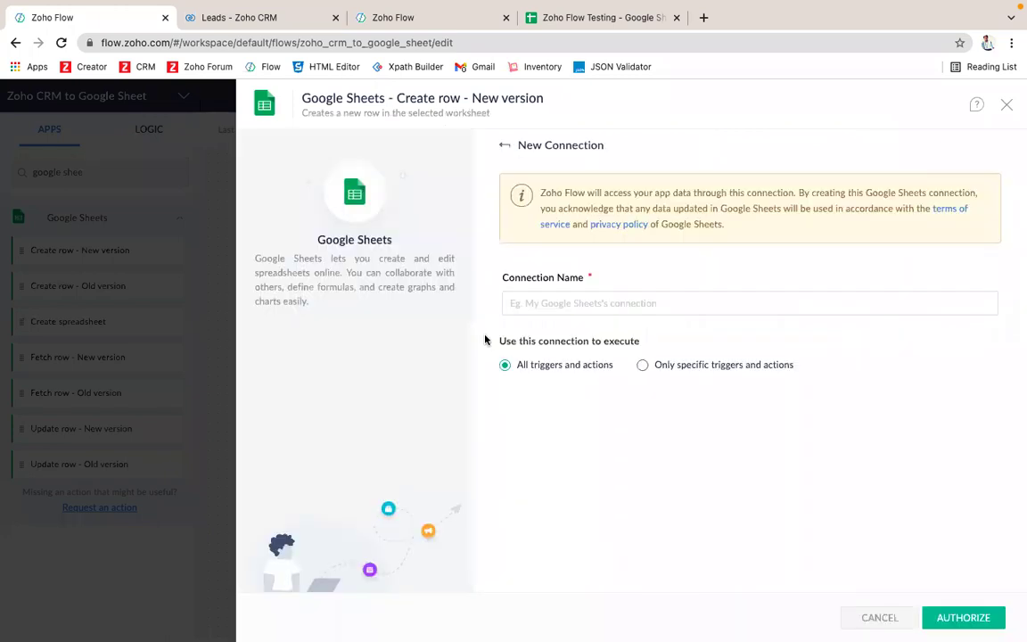
{"action": "left_click", "coordinate": [596, 306]}
{"action": "type", "text": "Google Sheet"}
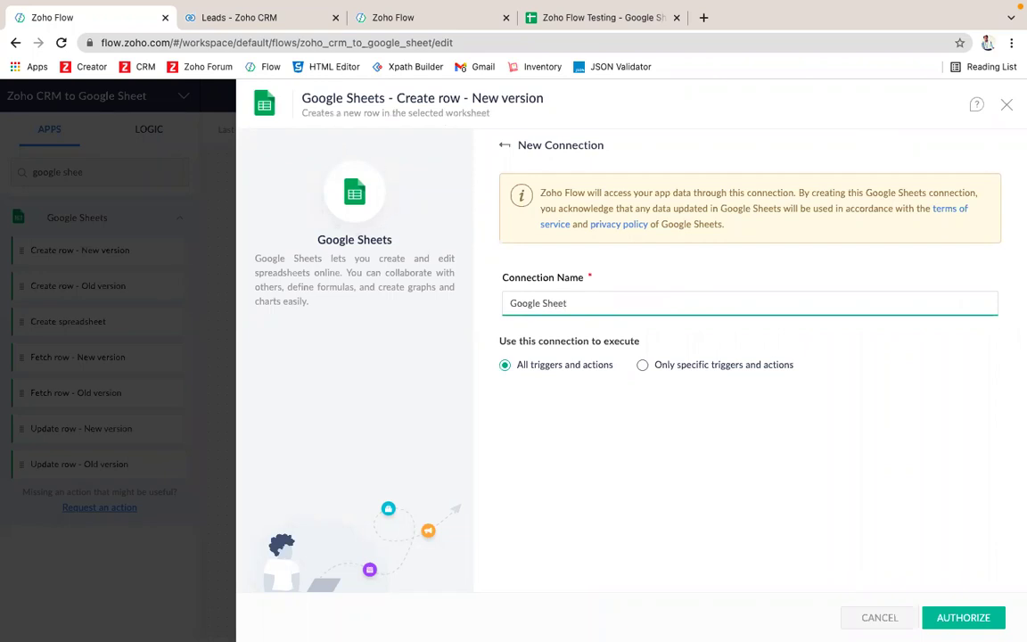
{"action": "left_click", "coordinate": [406, 22]}
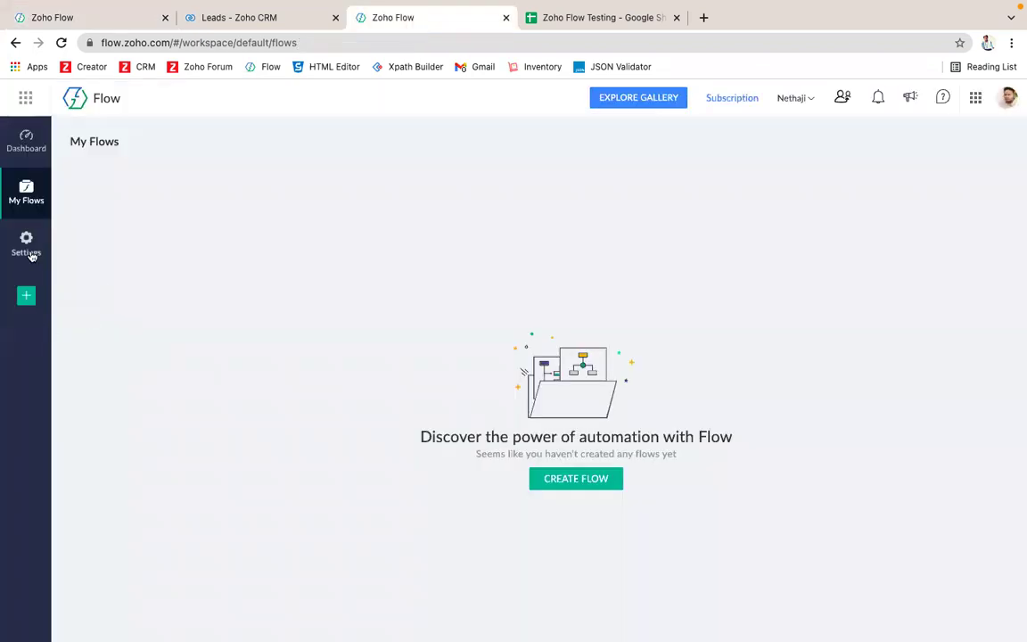
{"action": "left_click", "coordinate": [30, 253]}
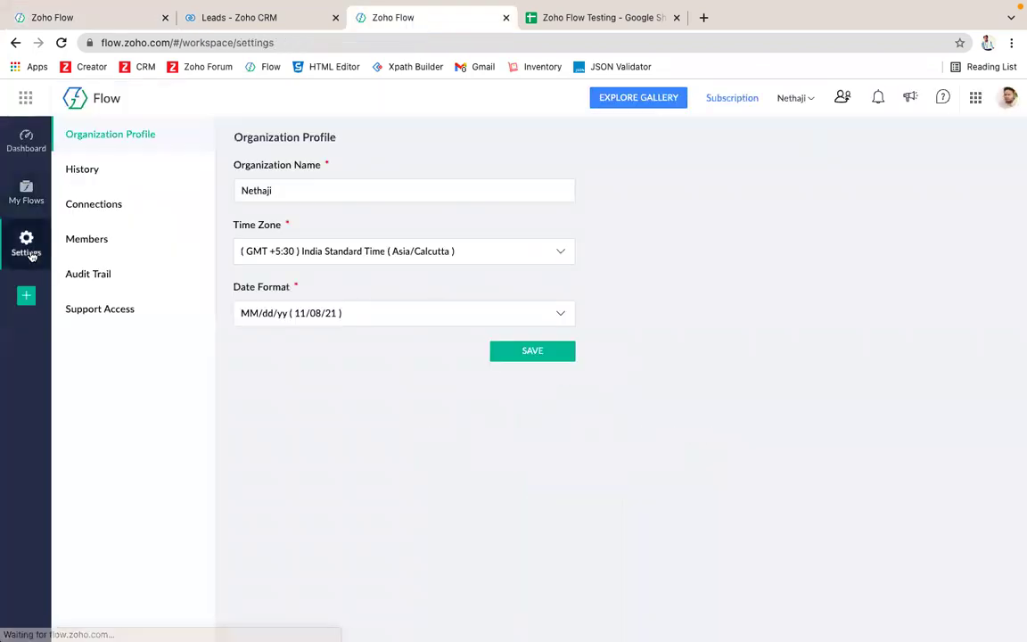
{"action": "left_click", "coordinate": [103, 207]}
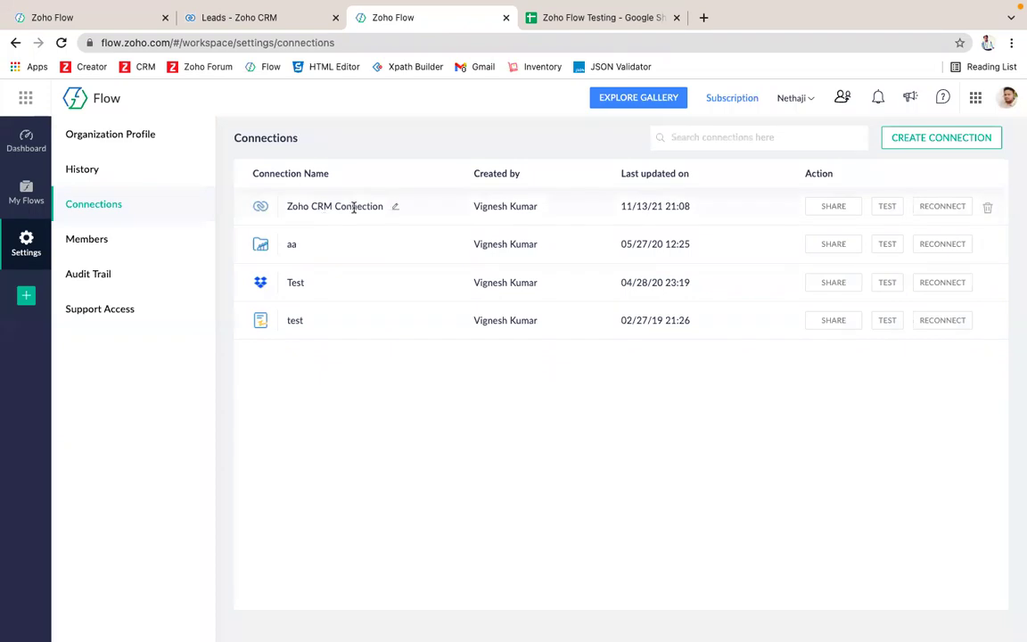
{"action": "left_click", "coordinate": [353, 207]}
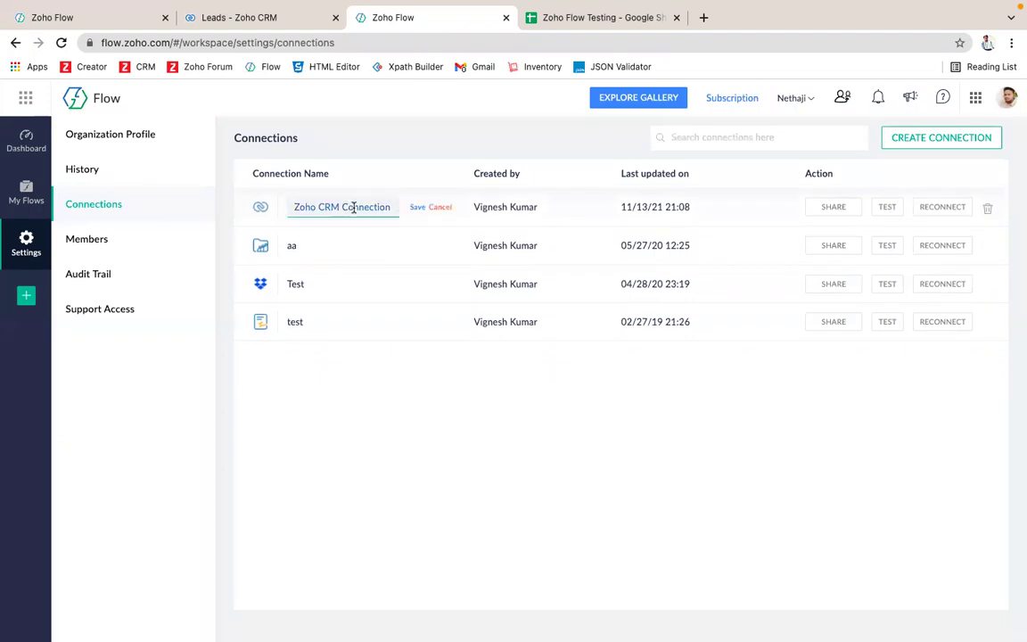
{"action": "left_click", "coordinate": [366, 409]}
{"action": "left_click", "coordinate": [443, 208]}
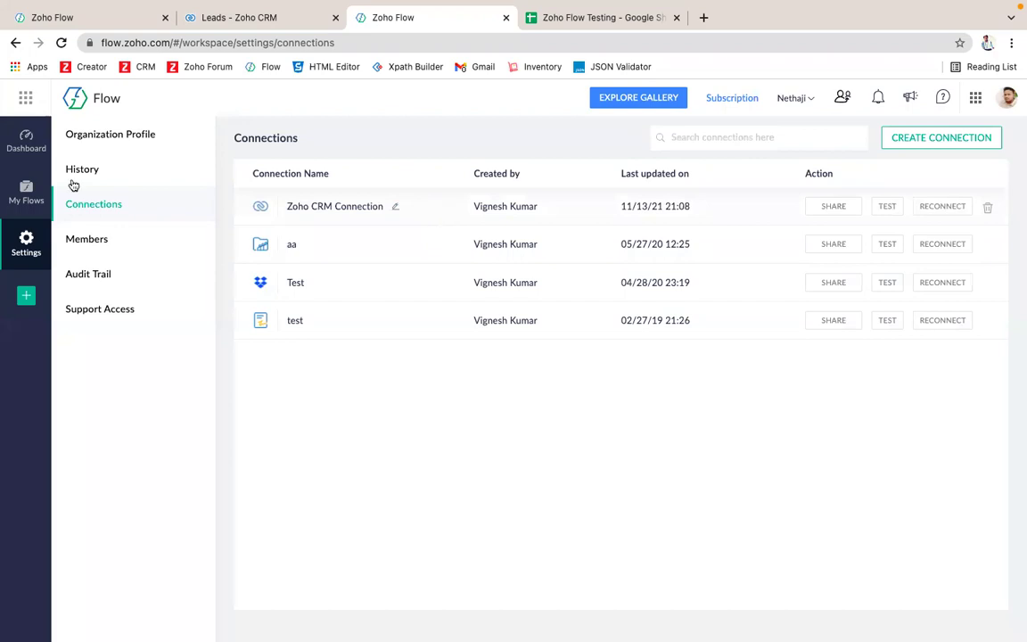
{"action": "left_click", "coordinate": [80, 17]}
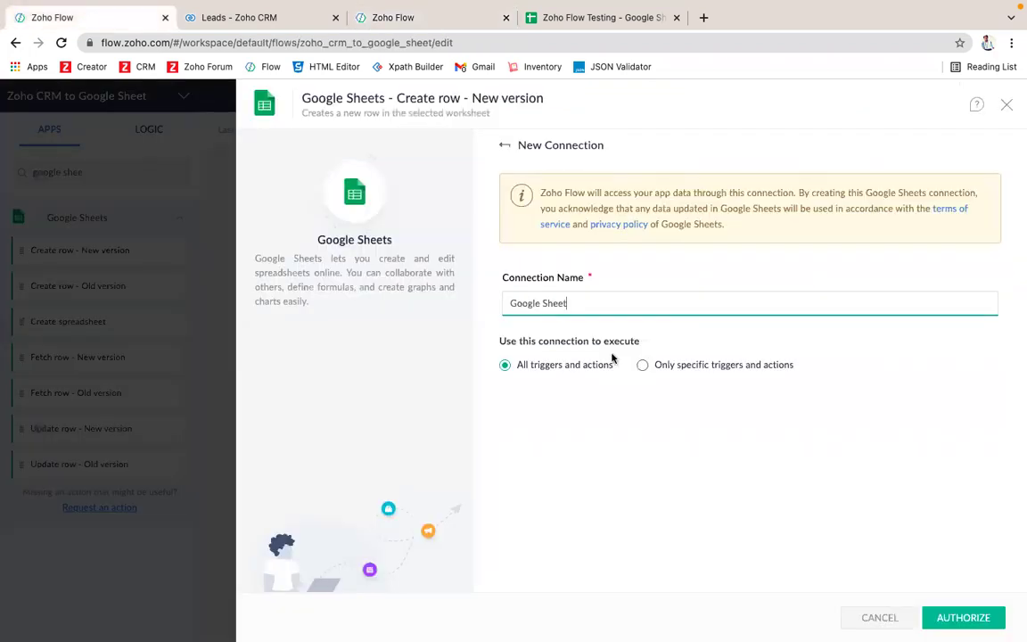
Step: Complete the name 'Google Sheet Connection', pick the Google account and allow Zoho Flow access
{"action": "type", "text": "Connec"}
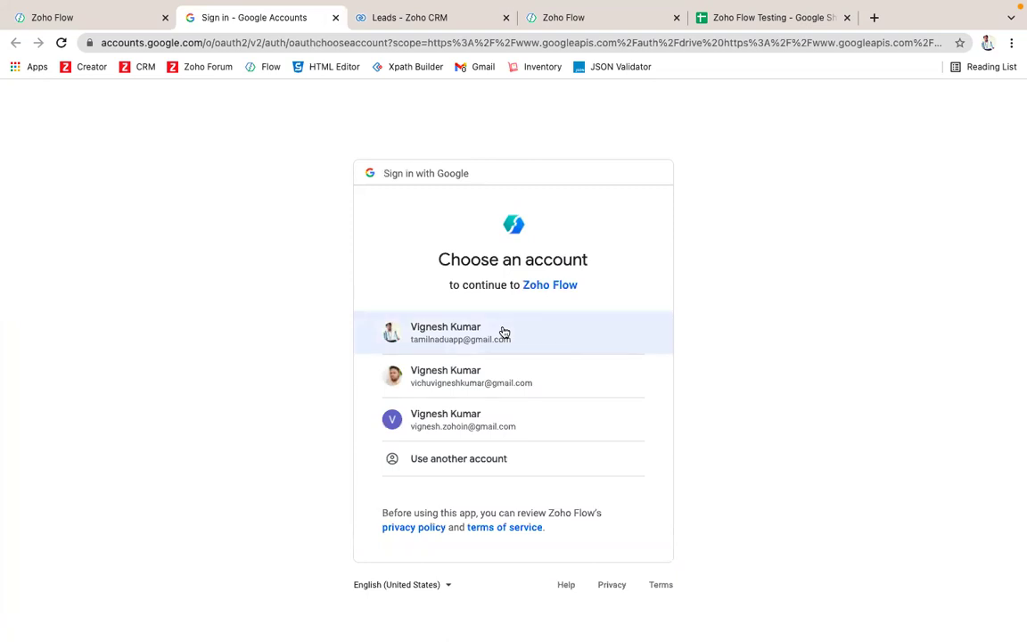
{"action": "left_click", "coordinate": [504, 332]}
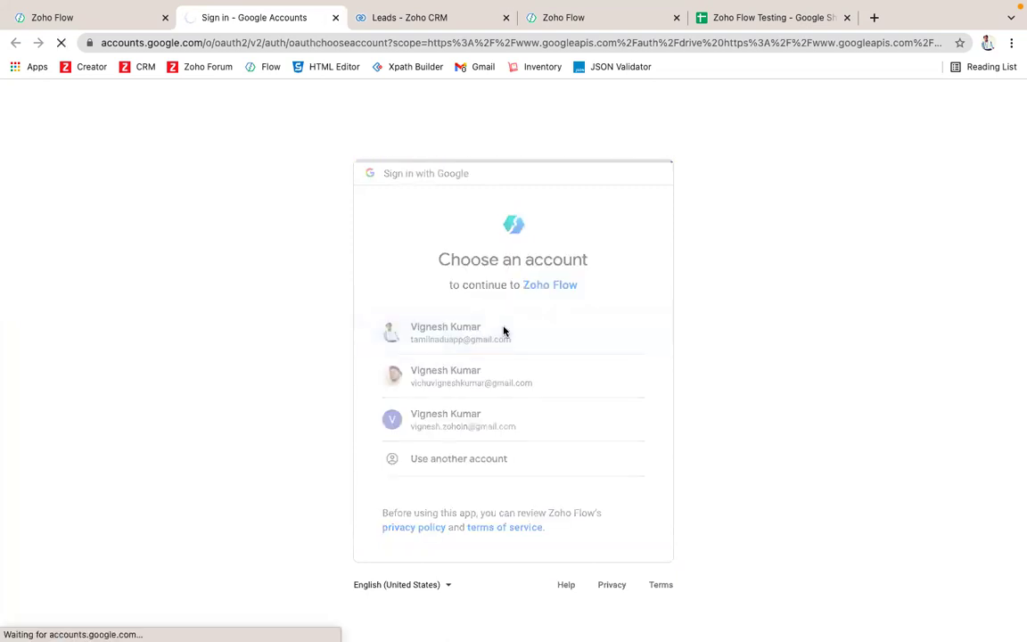
{"action": "scroll", "coordinate": [590, 464], "scroll_direction": "down", "scroll_amount": 3}
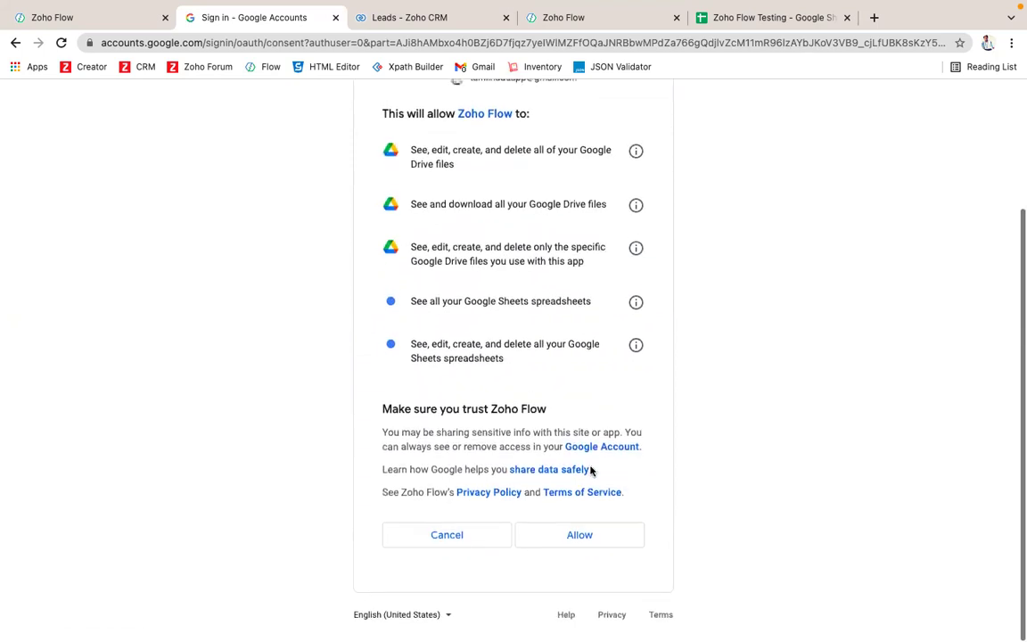
{"action": "left_click", "coordinate": [585, 538]}
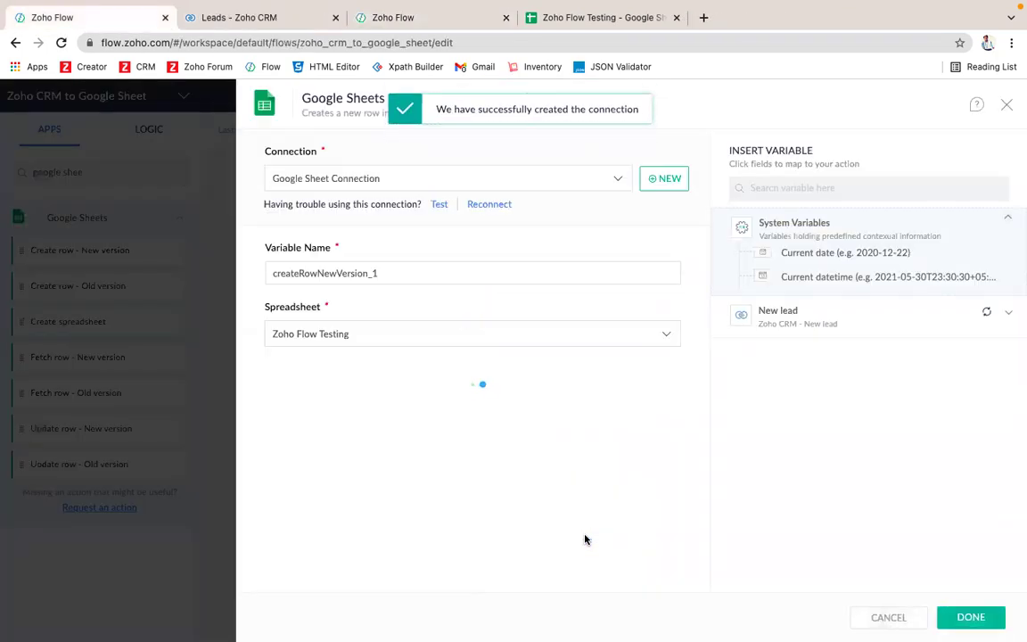
Step: Test the Google Sheet Connection and confirm spreadsheet 'Zoho Flow Testing' with worksheet Sheet1
{"action": "left_click", "coordinate": [439, 206]}
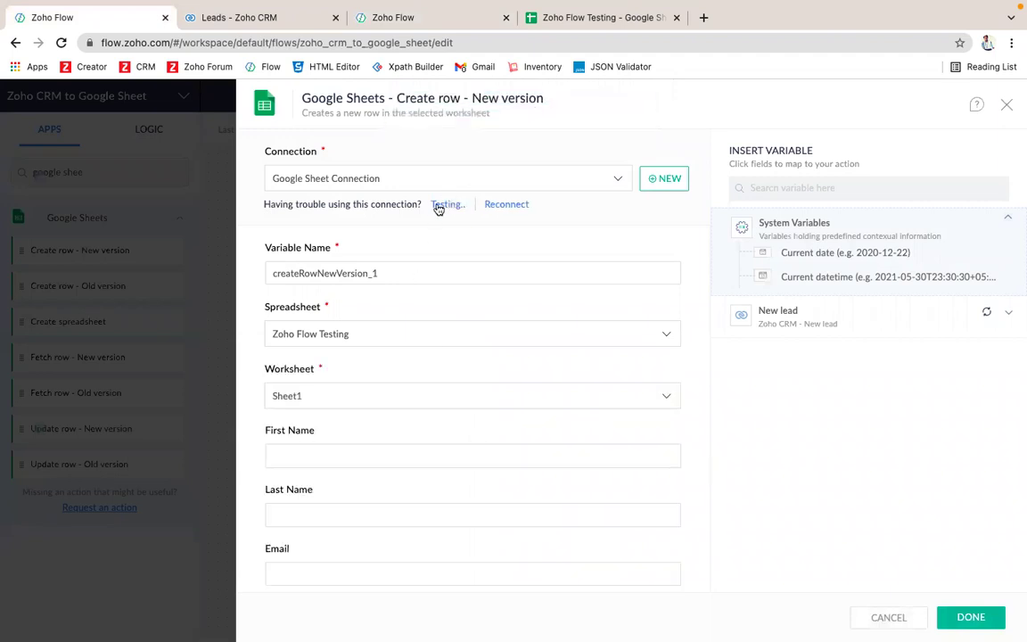
{"action": "left_click", "coordinate": [480, 335]}
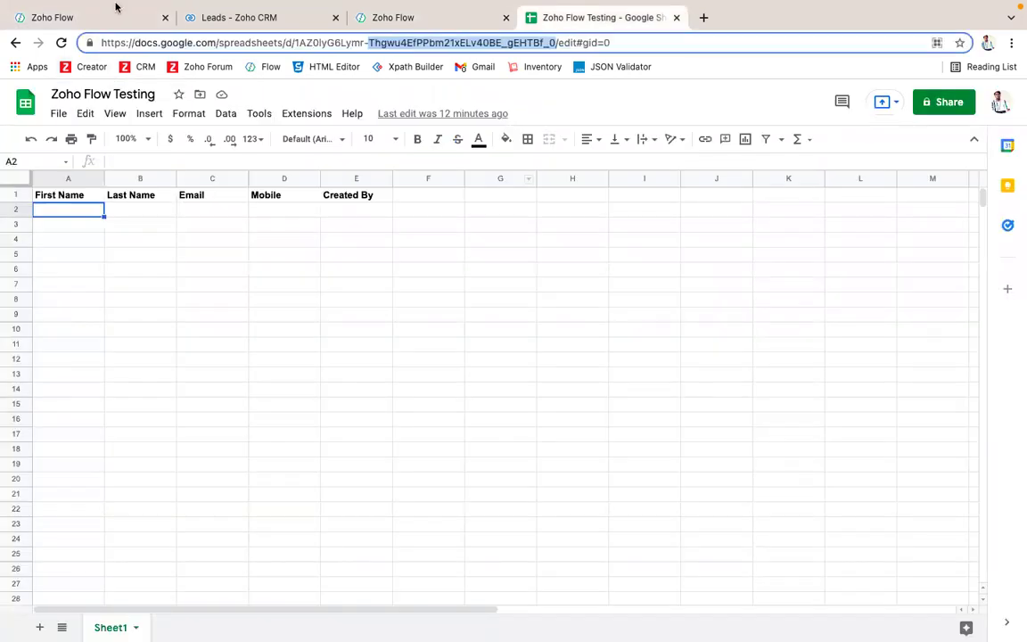
{"action": "left_click", "coordinate": [94, 20]}
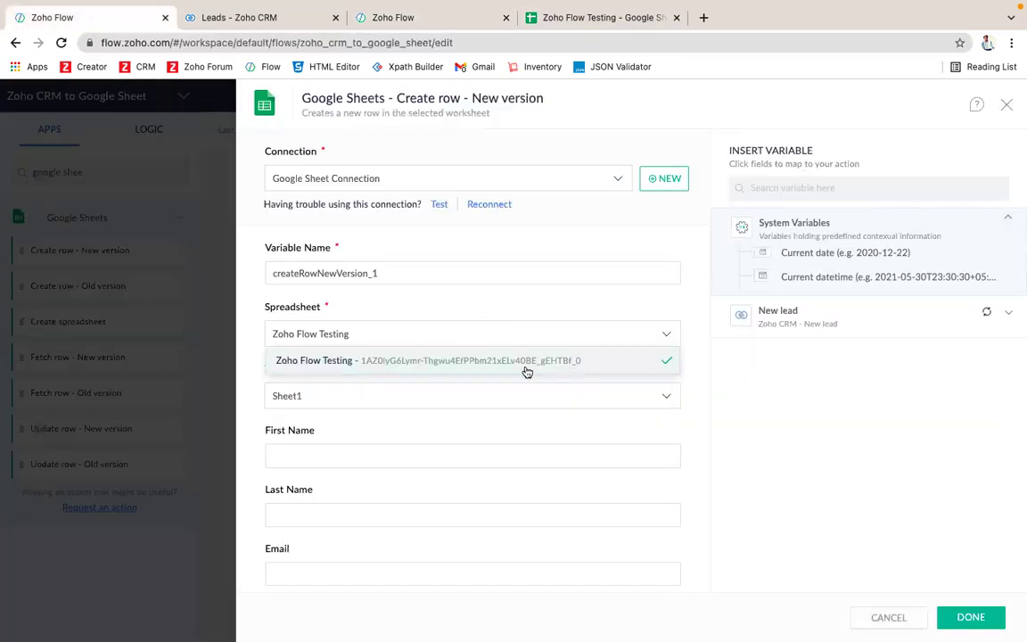
{"action": "left_click", "coordinate": [814, 425]}
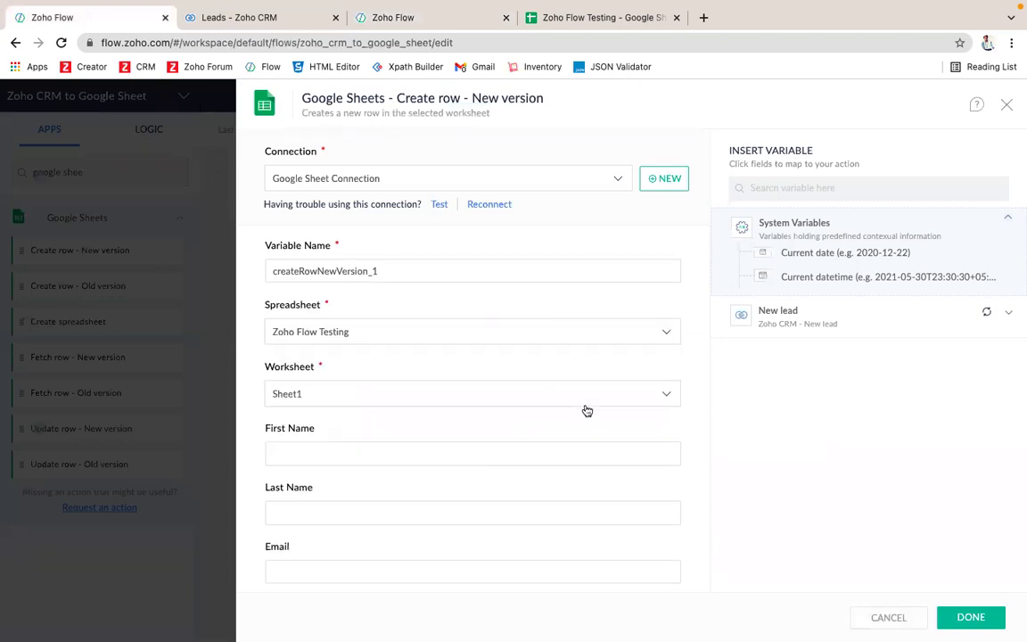
{"action": "scroll", "coordinate": [571, 397], "scroll_direction": "down", "scroll_amount": 2}
{"action": "left_click", "coordinate": [516, 293]}
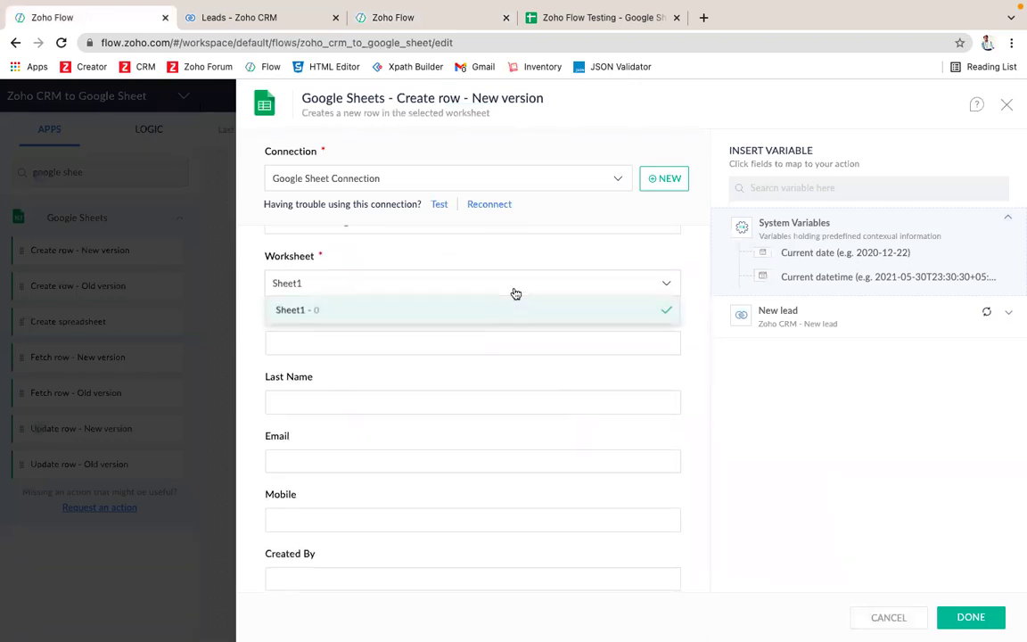
{"action": "left_click", "coordinate": [515, 294]}
{"action": "left_click", "coordinate": [575, 18]}
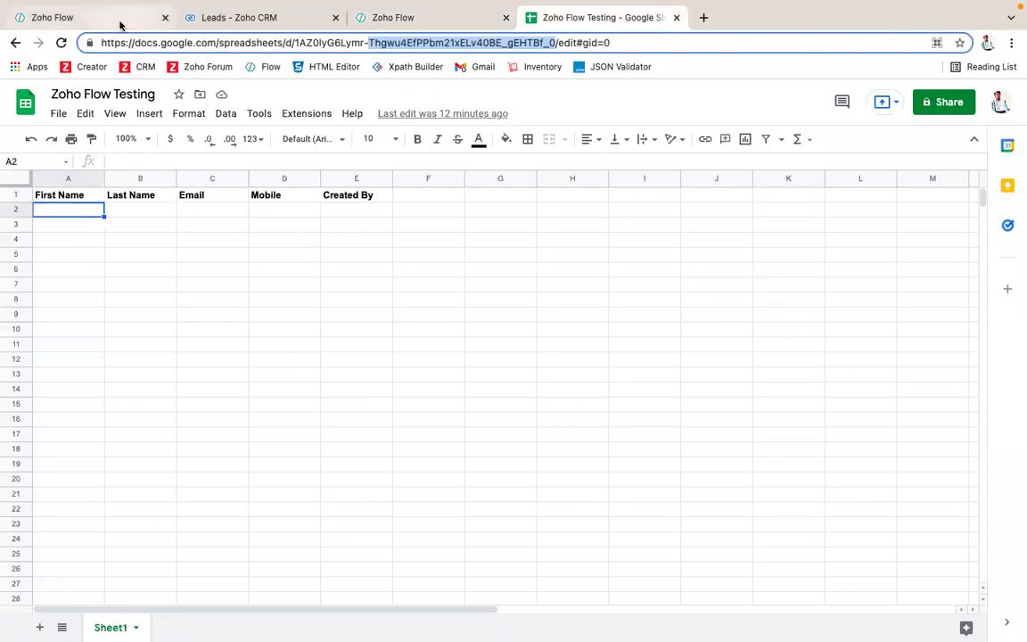
{"action": "left_click", "coordinate": [119, 24]}
{"action": "left_click", "coordinate": [293, 338]}
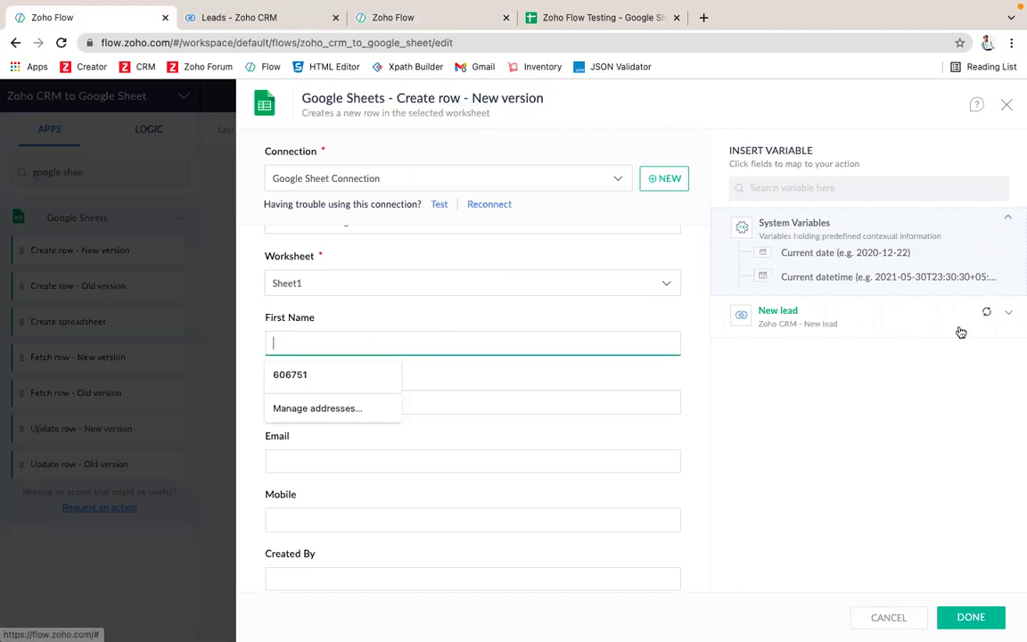
Step: Refresh and expand the New lead trigger's list of fields
{"action": "left_click", "coordinate": [1006, 315]}
{"action": "left_click", "coordinate": [988, 312]}
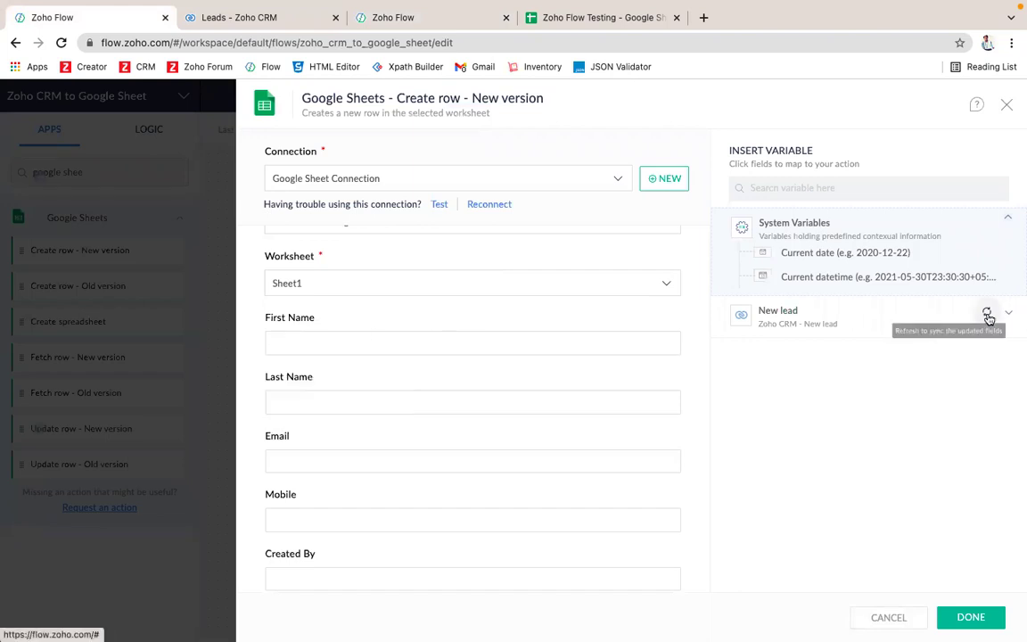
{"action": "left_click", "coordinate": [1006, 317]}
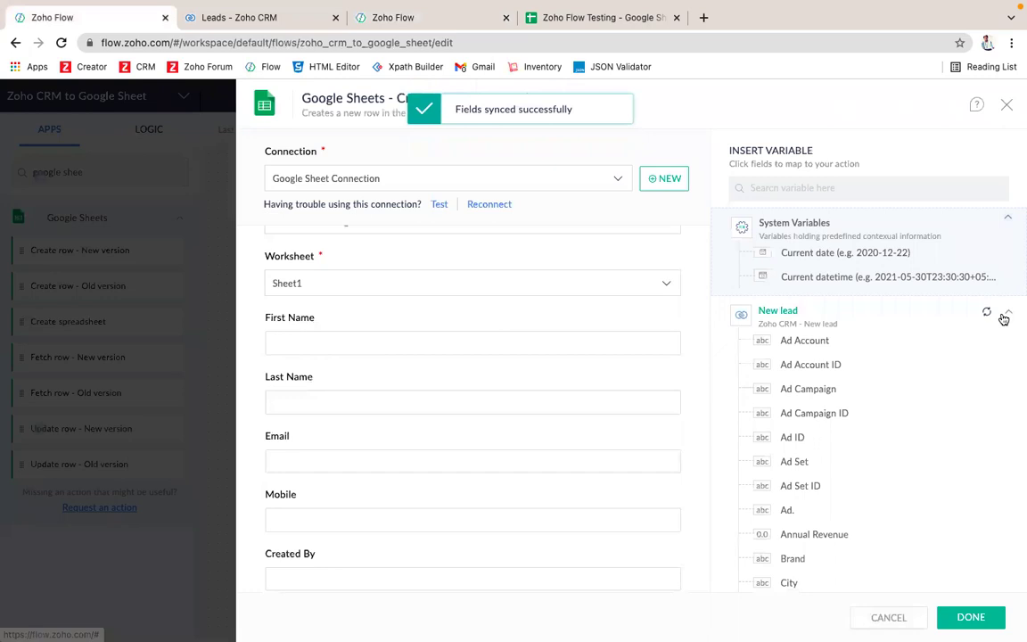
{"action": "scroll", "coordinate": [815, 401], "scroll_direction": "down", "scroll_amount": 3}
{"action": "scroll", "coordinate": [813, 451], "scroll_direction": "down", "scroll_amount": 5}
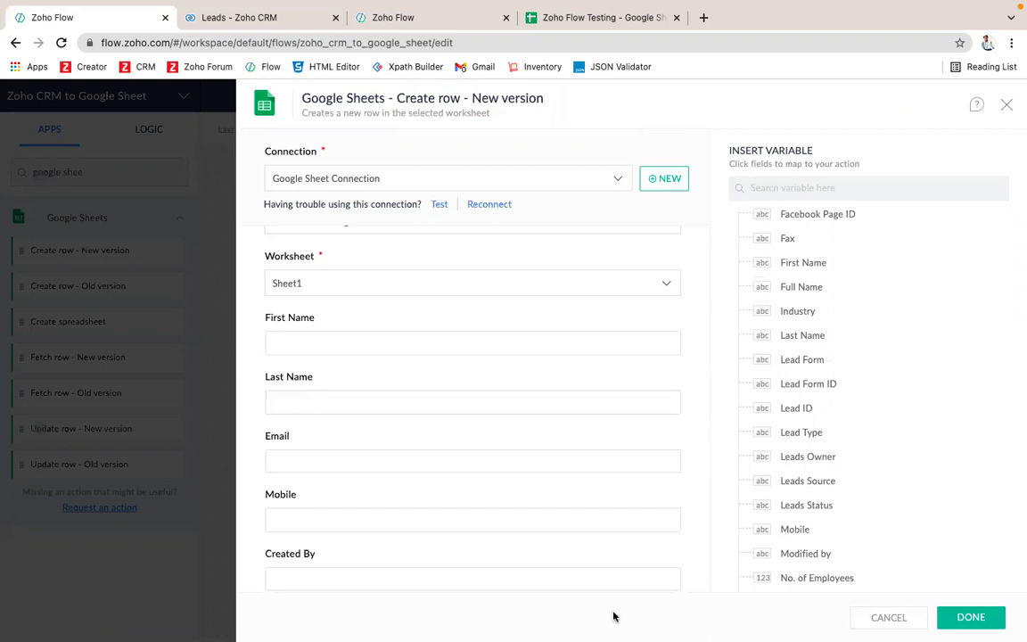
Step: Map the lead's First Name and Last Name into the First Name and Last Name columns
{"action": "left_click", "coordinate": [453, 336]}
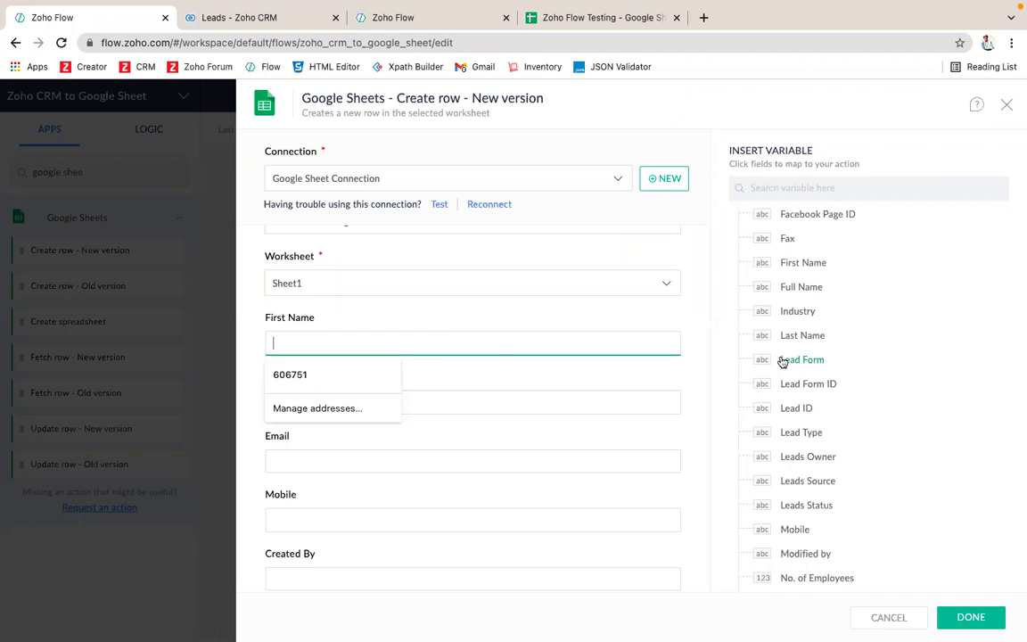
{"action": "left_click", "coordinate": [817, 264]}
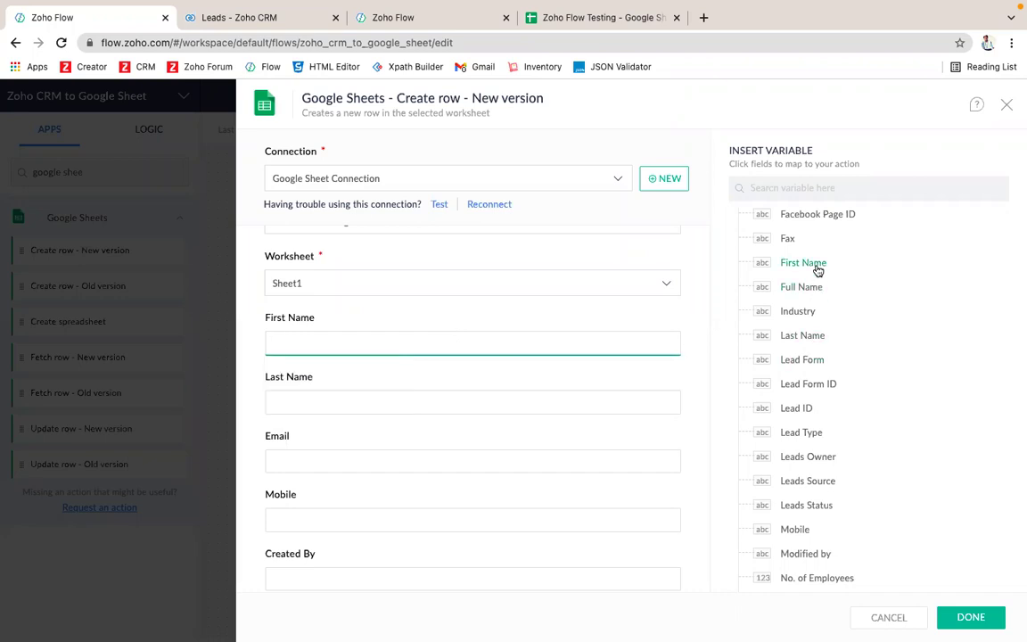
{"action": "left_click", "coordinate": [491, 396]}
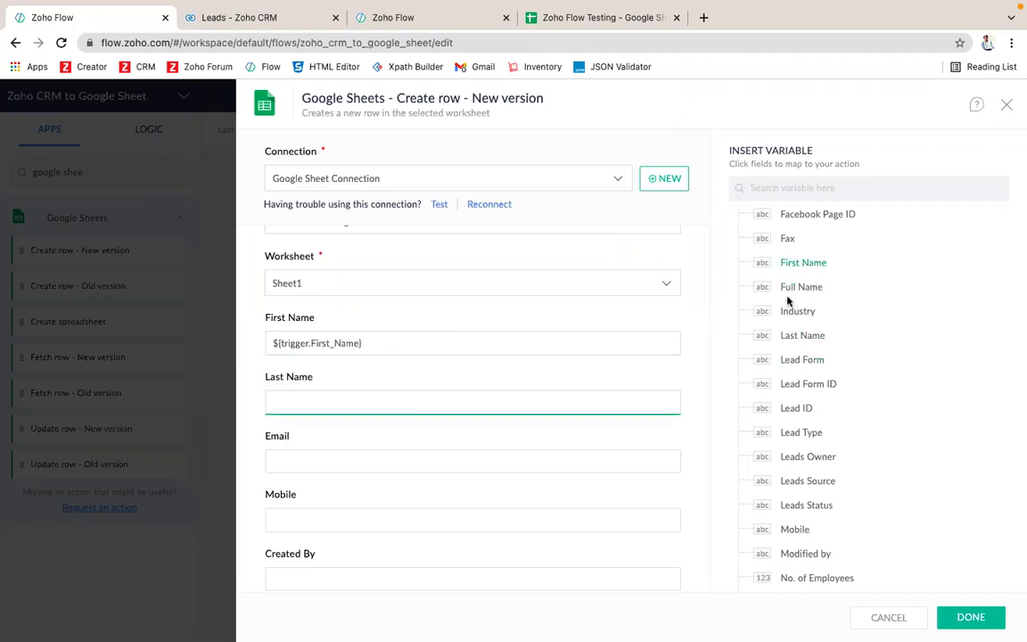
{"action": "left_click", "coordinate": [803, 339]}
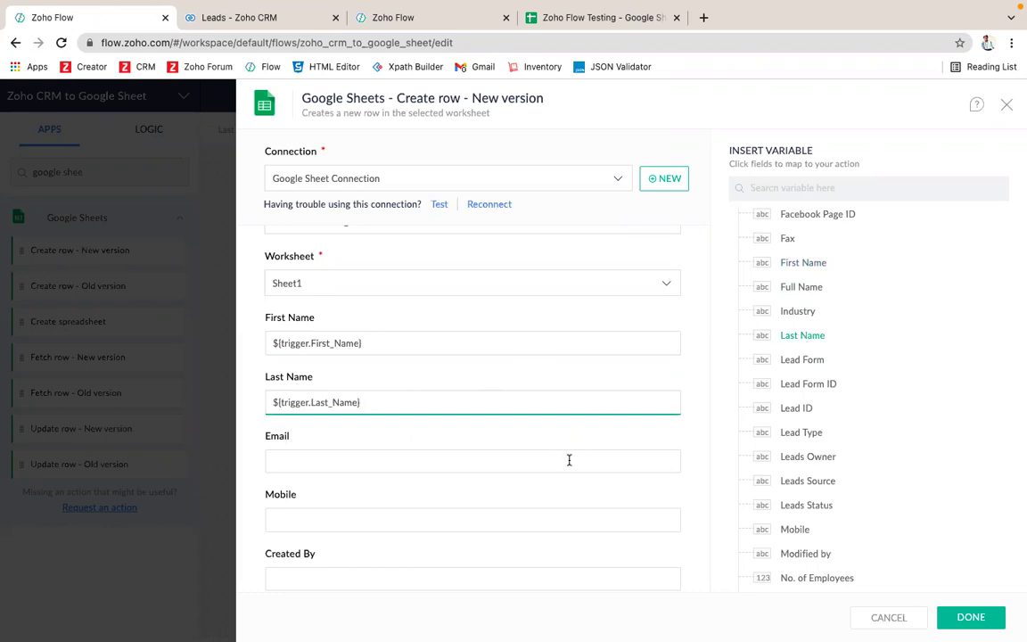
Step: Map the lead's Email variable into the Email column
{"action": "left_click", "coordinate": [590, 461]}
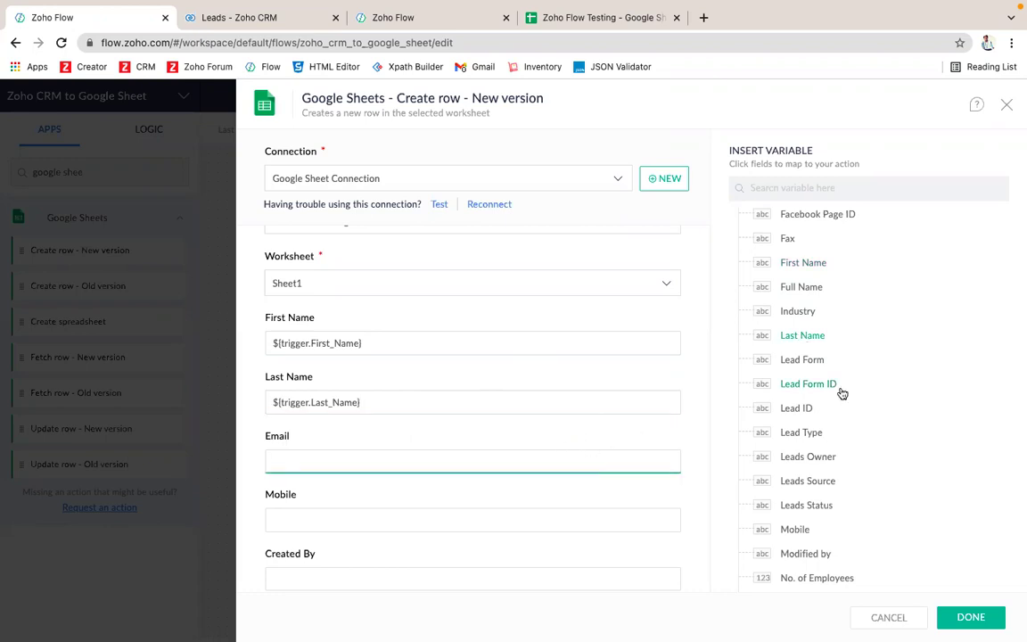
{"action": "scroll", "coordinate": [801, 404], "scroll_direction": "down", "scroll_amount": 3}
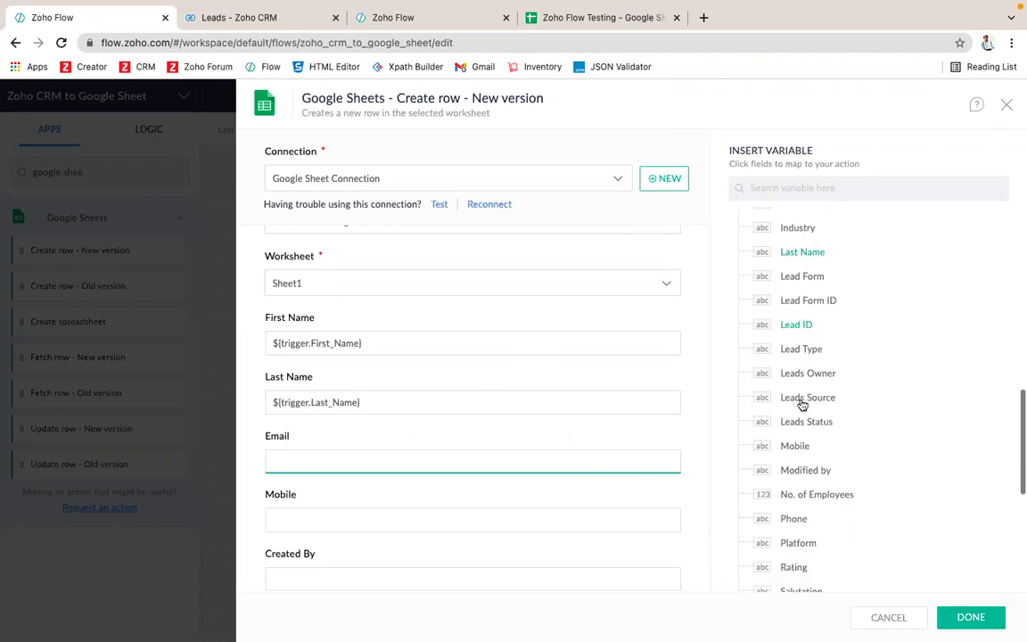
{"action": "scroll", "coordinate": [801, 403], "scroll_direction": "down", "scroll_amount": 3}
{"action": "scroll", "coordinate": [801, 404], "scroll_direction": "up", "scroll_amount": 10}
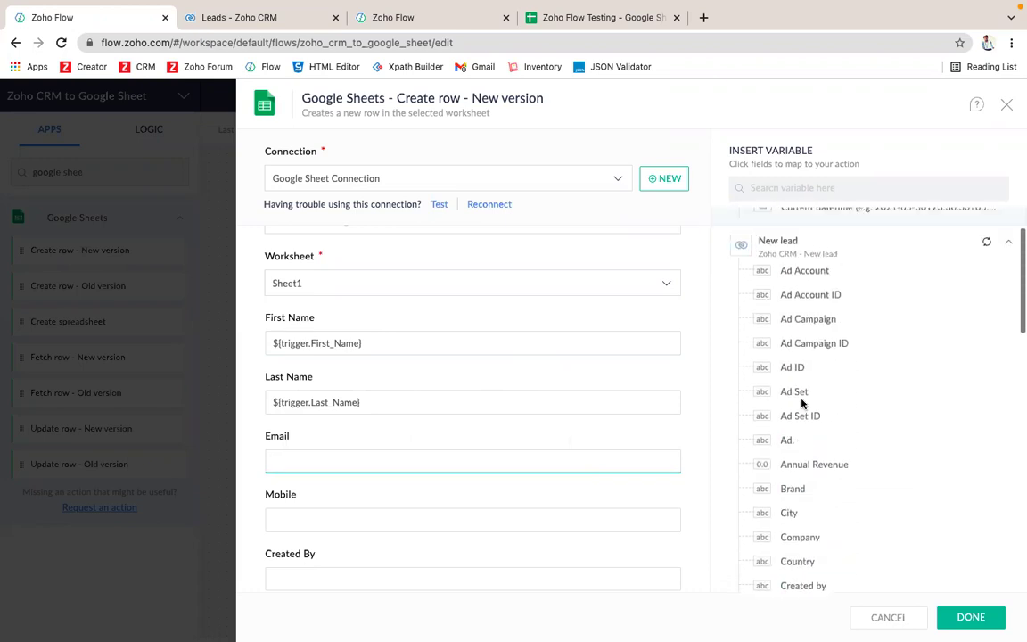
{"action": "scroll", "coordinate": [801, 403], "scroll_direction": "down", "scroll_amount": 20}
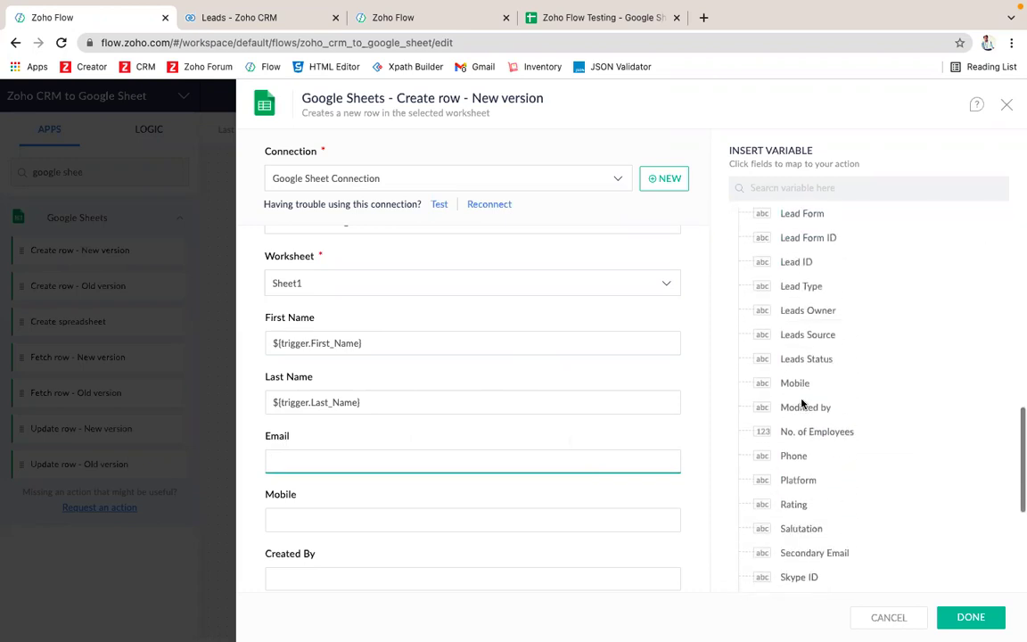
{"action": "scroll", "coordinate": [801, 404], "scroll_direction": "down", "scroll_amount": 4}
{"action": "key", "text": "ctrl+f"}
{"action": "type", "text": "e"}
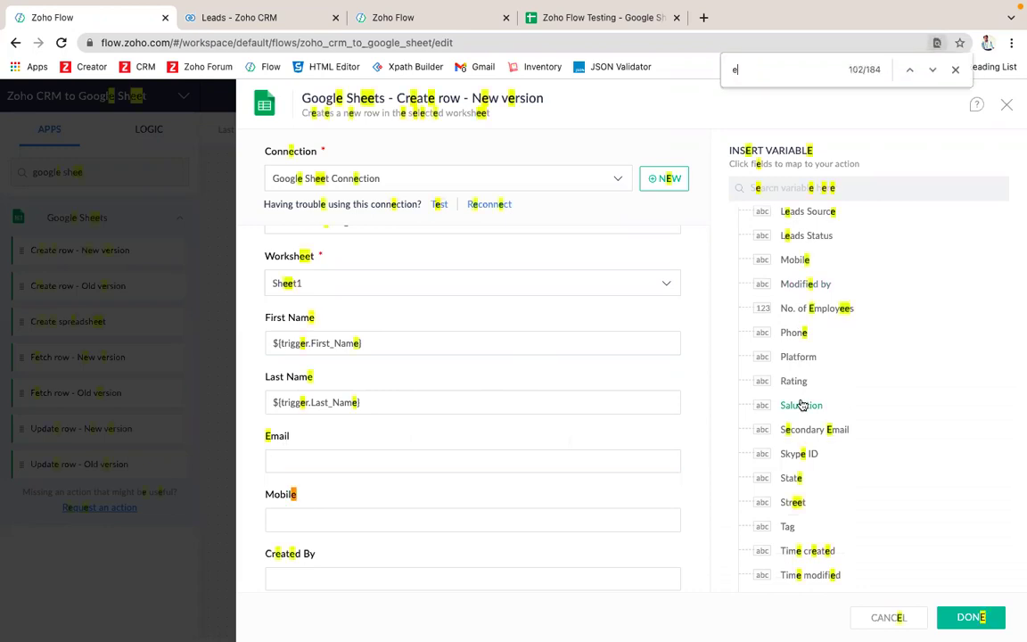
{"action": "type", "text": "mai"}
{"action": "left_click", "coordinate": [495, 462]}
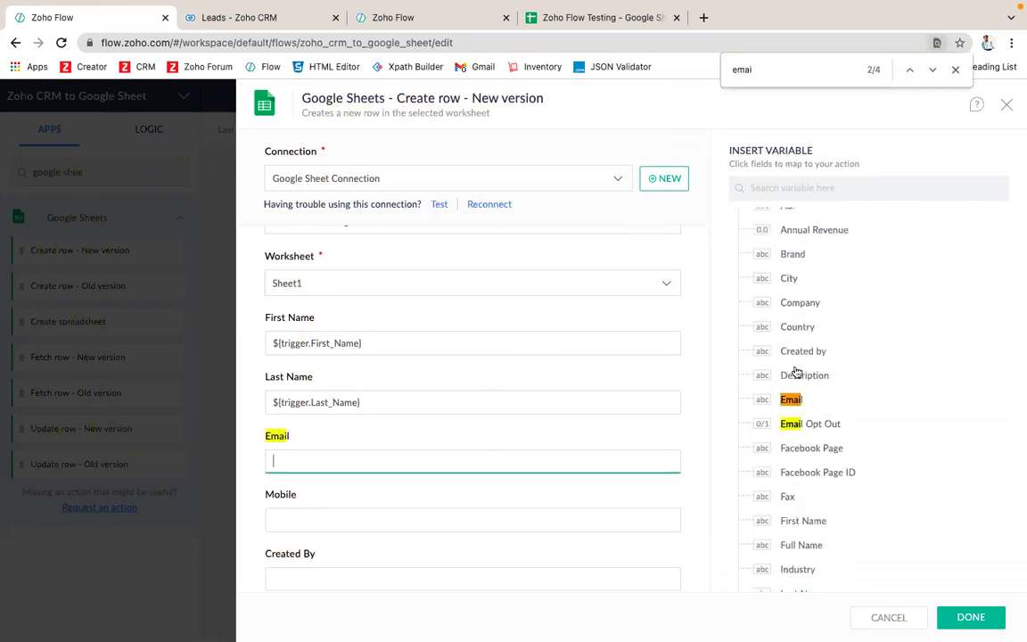
{"action": "left_click", "coordinate": [793, 400]}
Step: Map the lead's Mobile and Created By values into the Mobile and Created By columns
{"action": "left_click", "coordinate": [495, 521]}
{"action": "scroll", "coordinate": [495, 521], "scroll_direction": "down", "scroll_amount": 1}
{"action": "scroll", "coordinate": [831, 482], "scroll_direction": "down", "scroll_amount": 5}
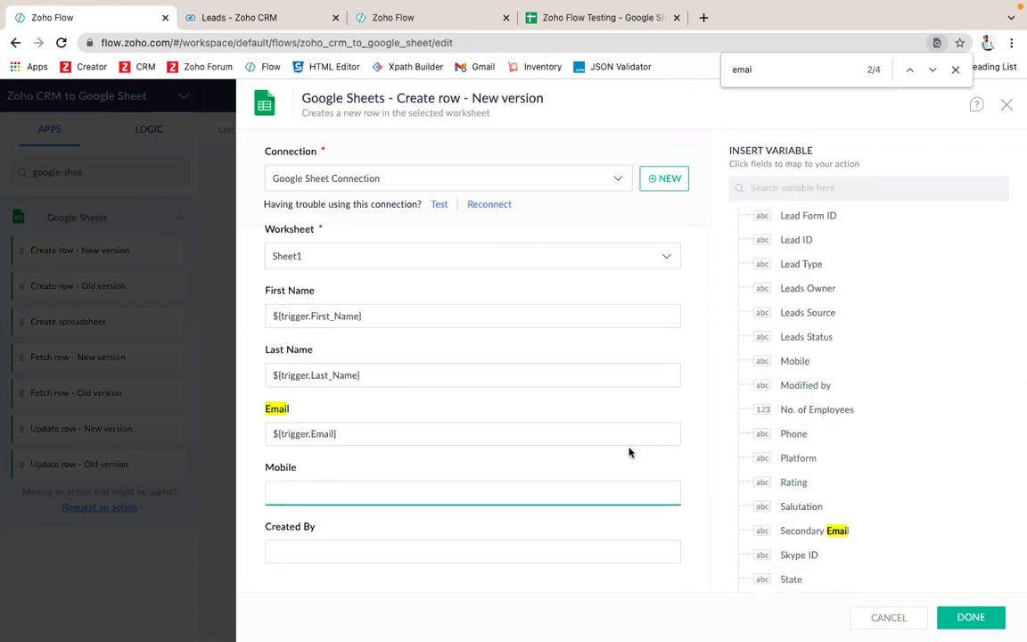
{"action": "left_click", "coordinate": [796, 361]}
{"action": "left_click", "coordinate": [448, 547]}
{"action": "scroll", "coordinate": [820, 406], "scroll_direction": "up", "scroll_amount": 3}
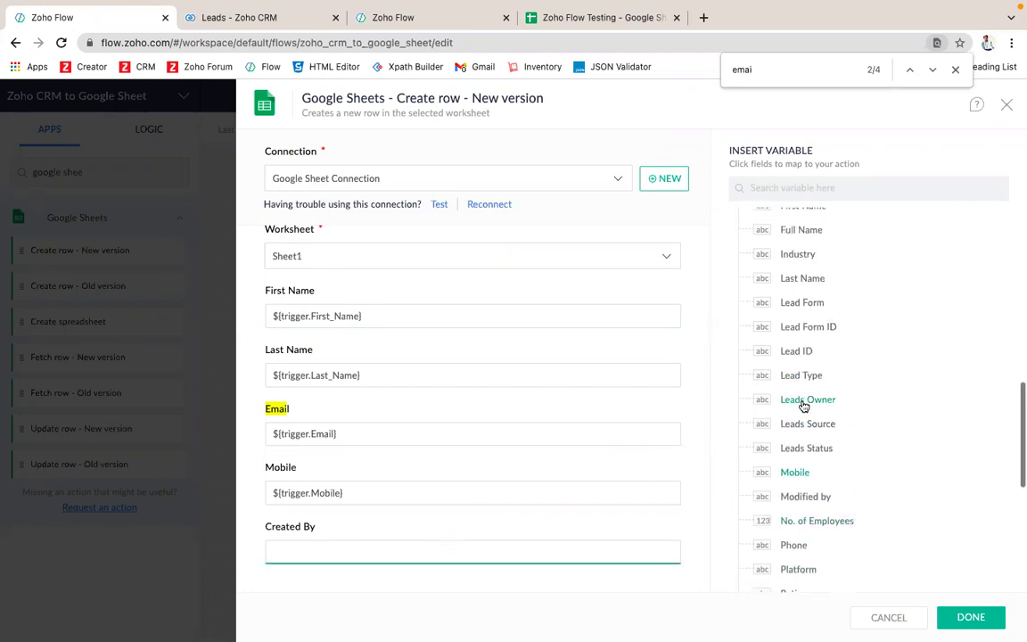
{"action": "key", "text": "ctrl+f"}
{"action": "type", "text": "crea"}
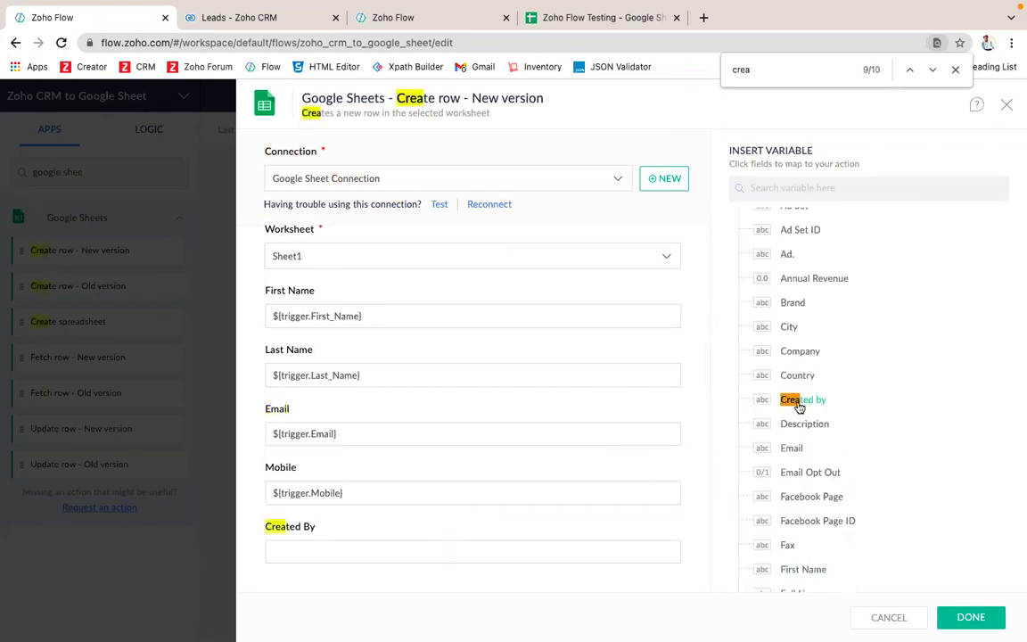
{"action": "left_click", "coordinate": [629, 552]}
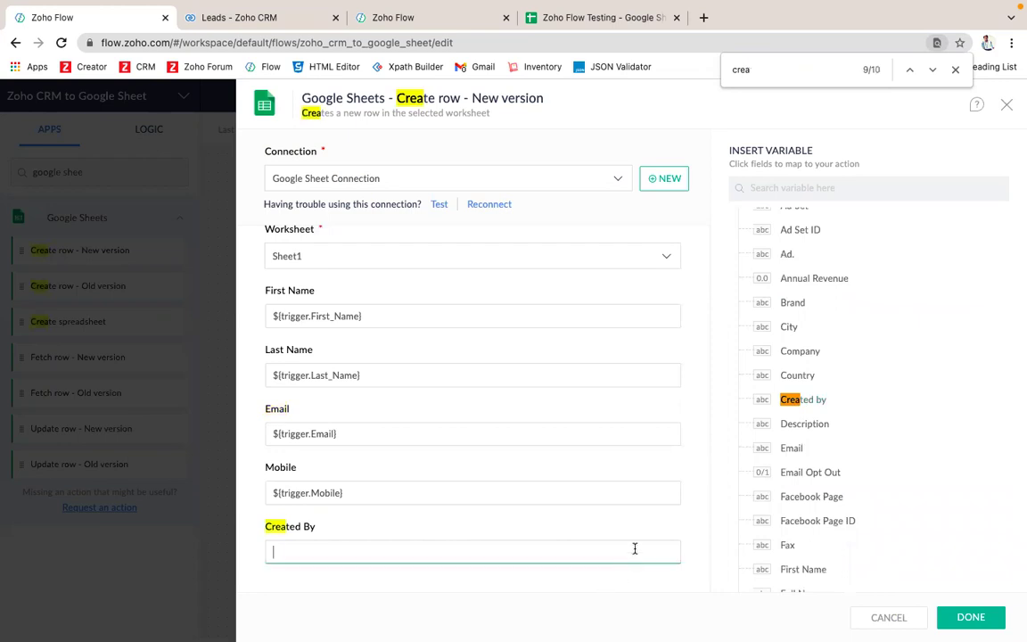
{"action": "left_click", "coordinate": [813, 400]}
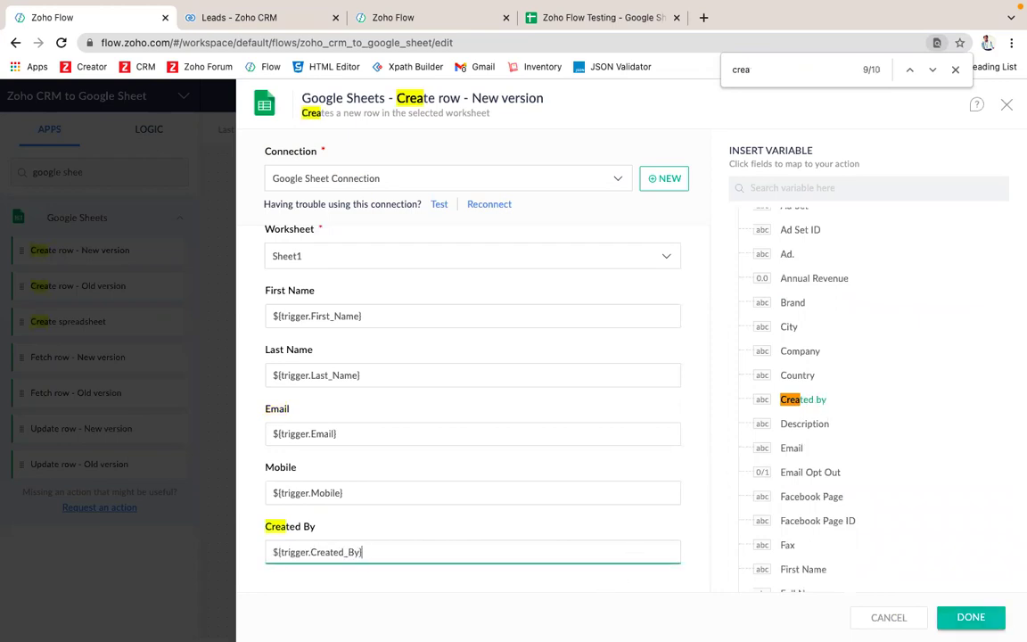
Step: Confirm the Google Sheets row mapping, switch the flow on, and go to Zoho CRM Leads
{"action": "left_click", "coordinate": [971, 617]}
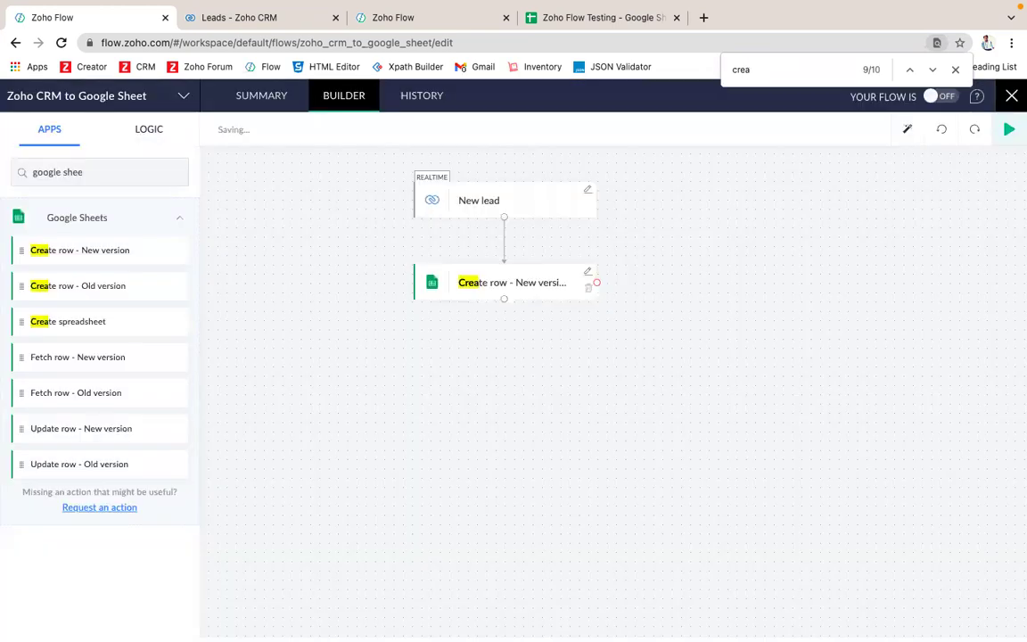
{"action": "left_click", "coordinate": [954, 71]}
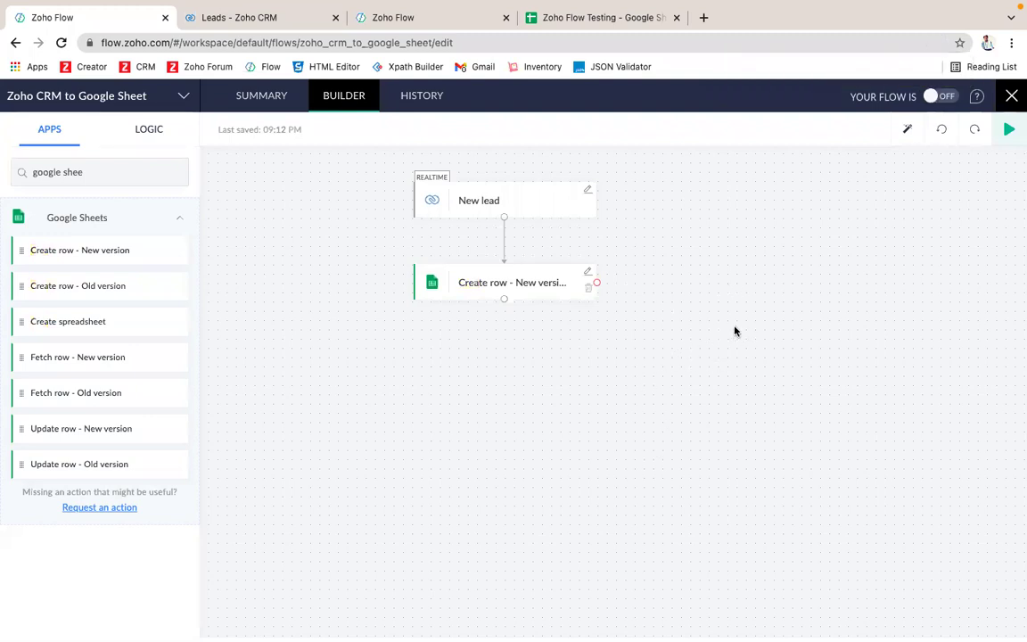
{"action": "left_click", "coordinate": [943, 98]}
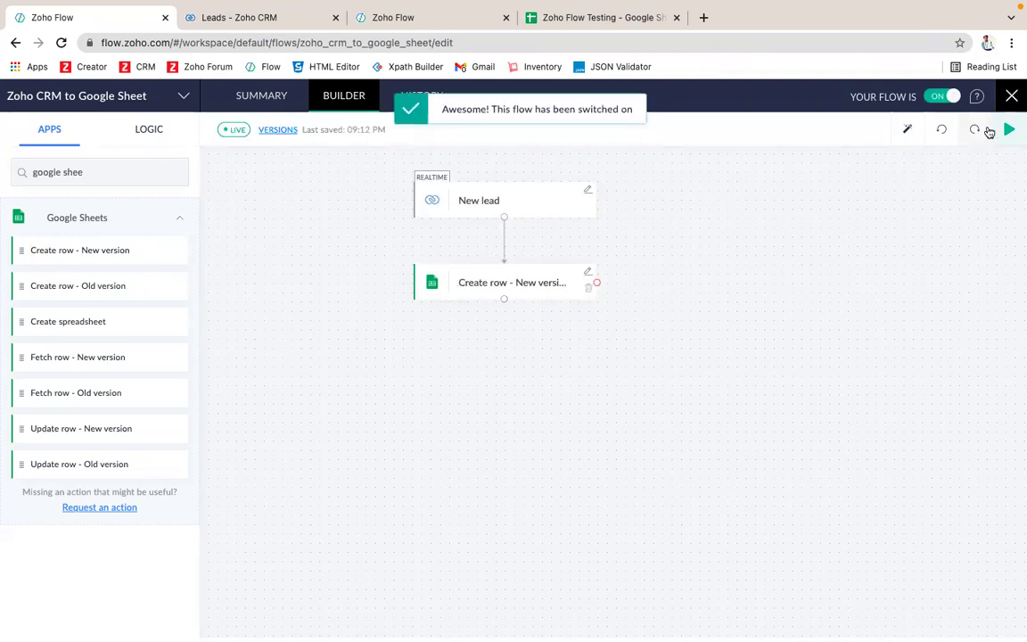
{"action": "left_click", "coordinate": [1012, 95]}
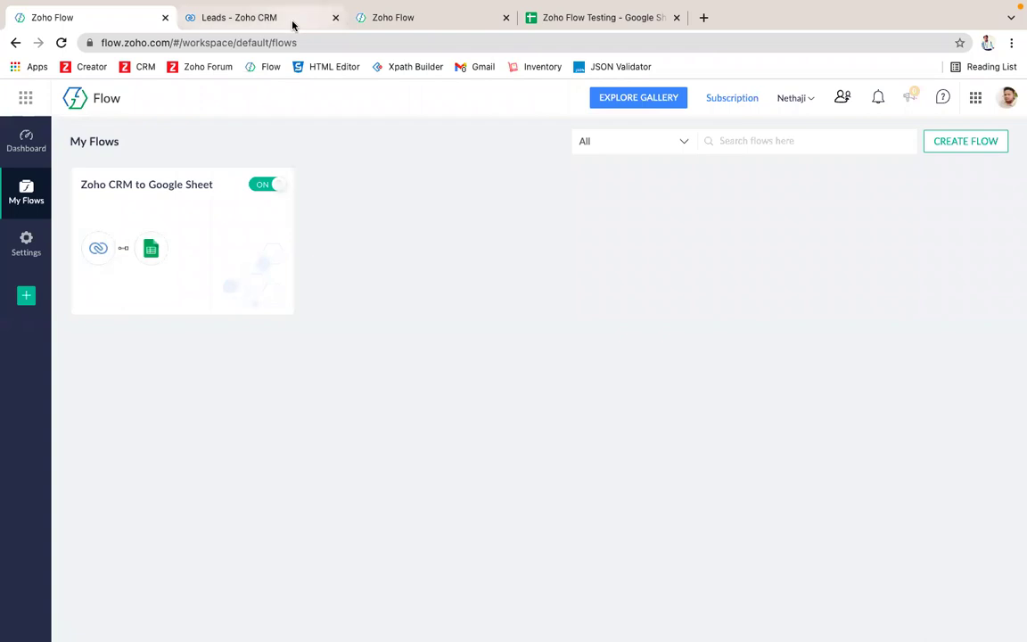
{"action": "left_click", "coordinate": [259, 18]}
Step: Start a new lead and enter its first name, last name and company 'Zoho test'
{"action": "left_click", "coordinate": [865, 138]}
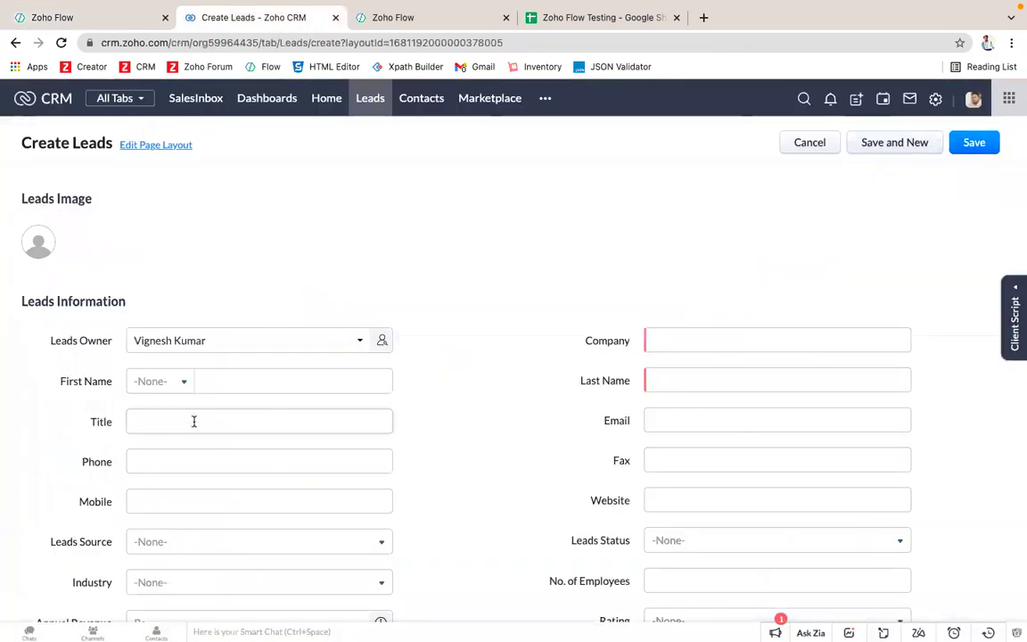
{"action": "scroll", "coordinate": [214, 375], "scroll_direction": "down", "scroll_amount": 2}
{"action": "left_click", "coordinate": [240, 303]}
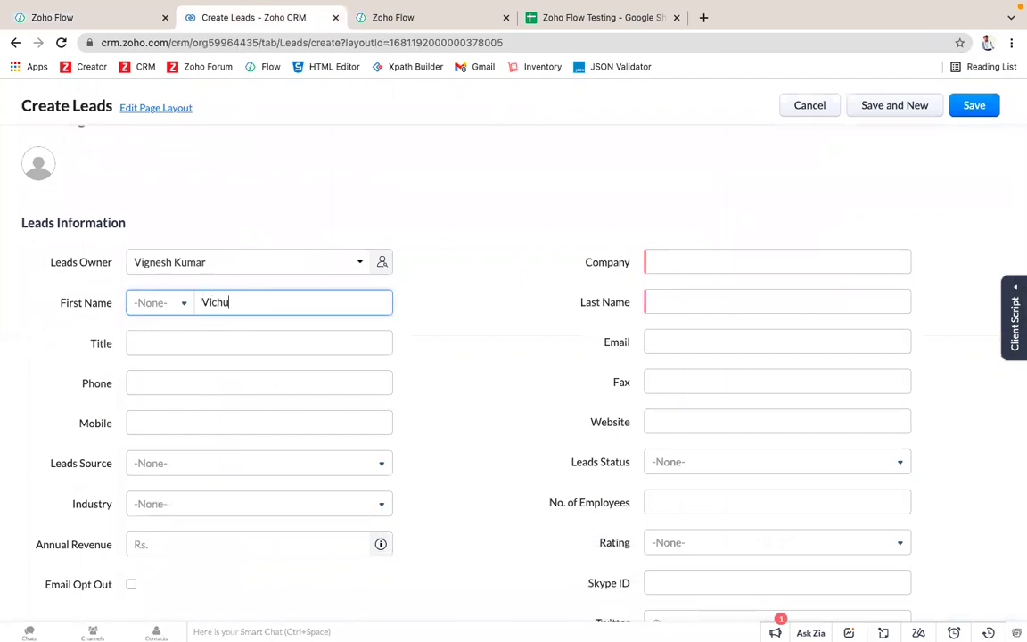
{"action": "key", "text": "Tab"}
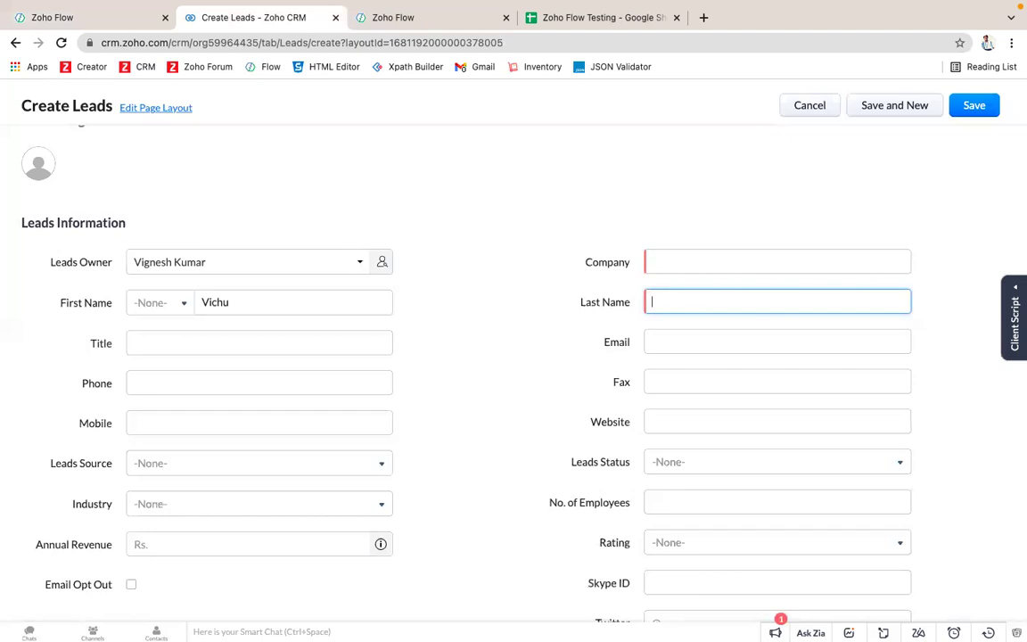
{"action": "left_click", "coordinate": [673, 269]}
{"action": "type", "text": "Zho"}
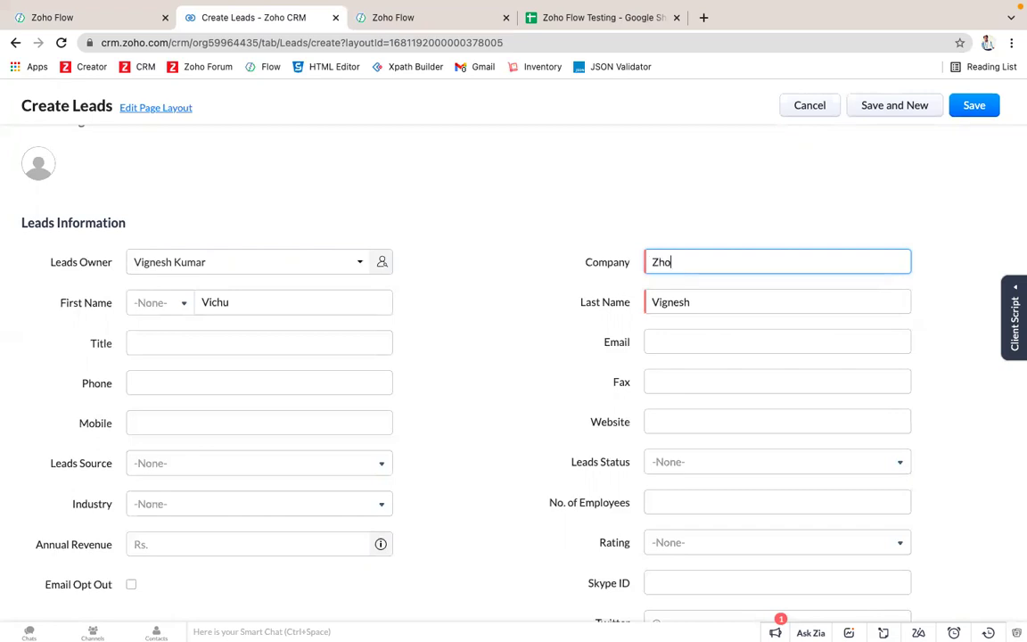
{"action": "key", "text": "BackSpace"}
{"action": "type", "text": "oho test"}
Step: Fill in the lead's mobile number and Gmail email address, then save the lead
{"action": "scroll", "coordinate": [319, 365], "scroll_direction": "down", "scroll_amount": 2}
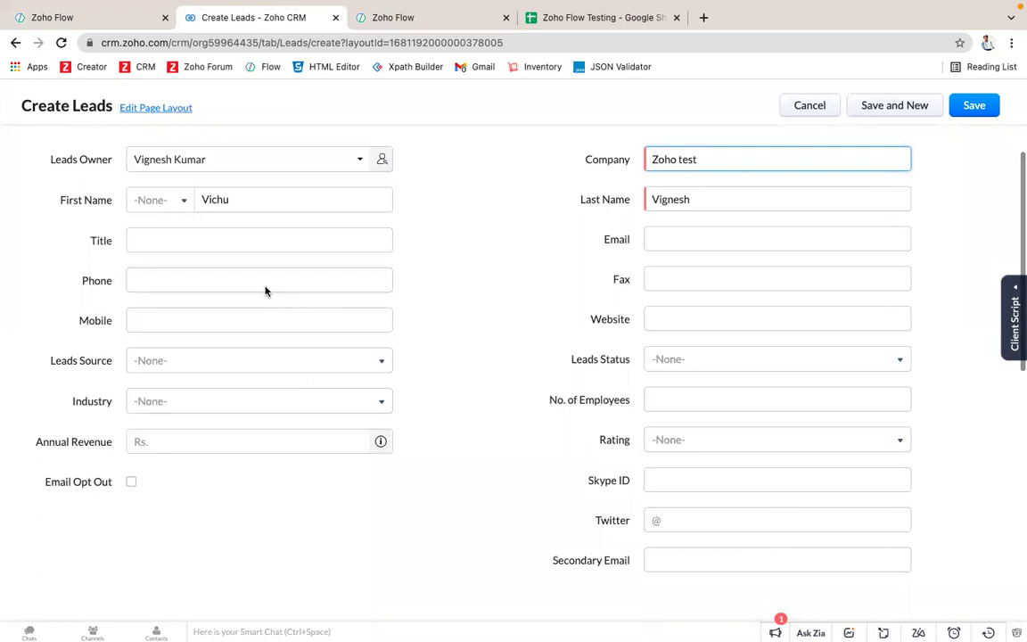
{"action": "left_click", "coordinate": [235, 316]}
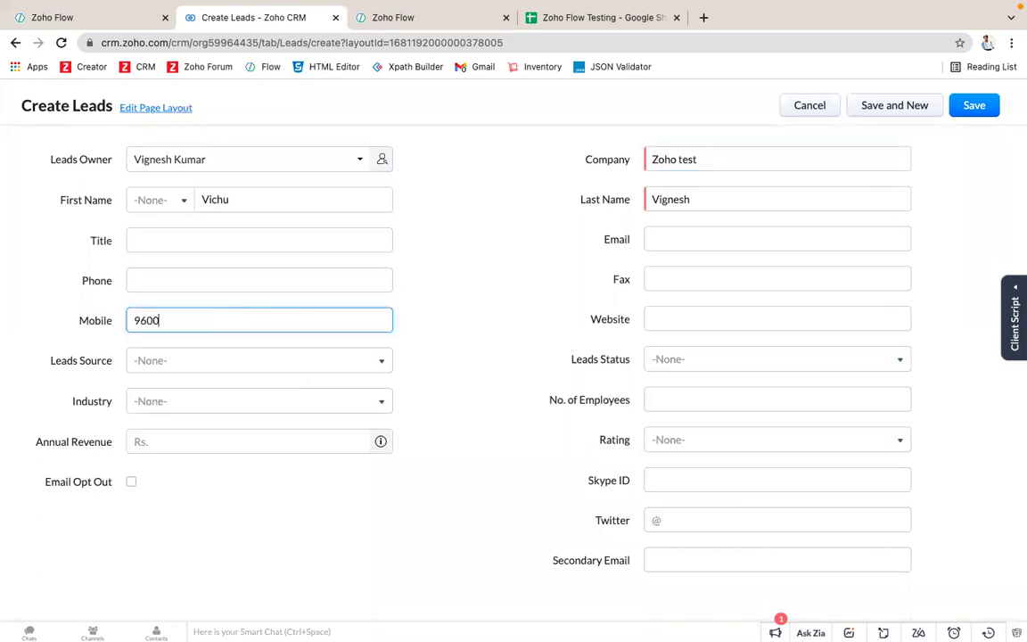
{"action": "left_click", "coordinate": [687, 236]}
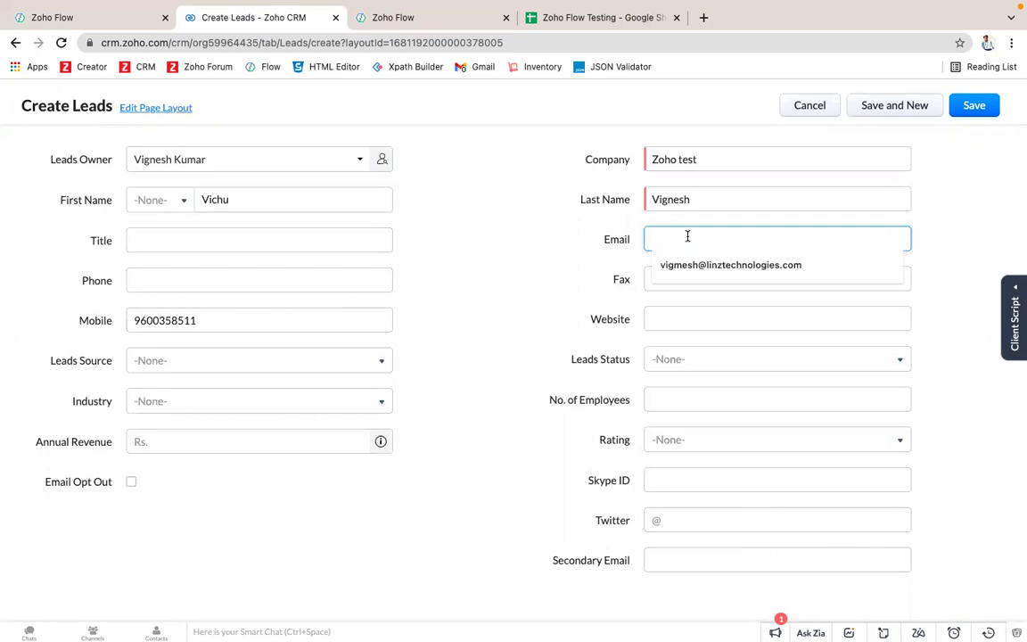
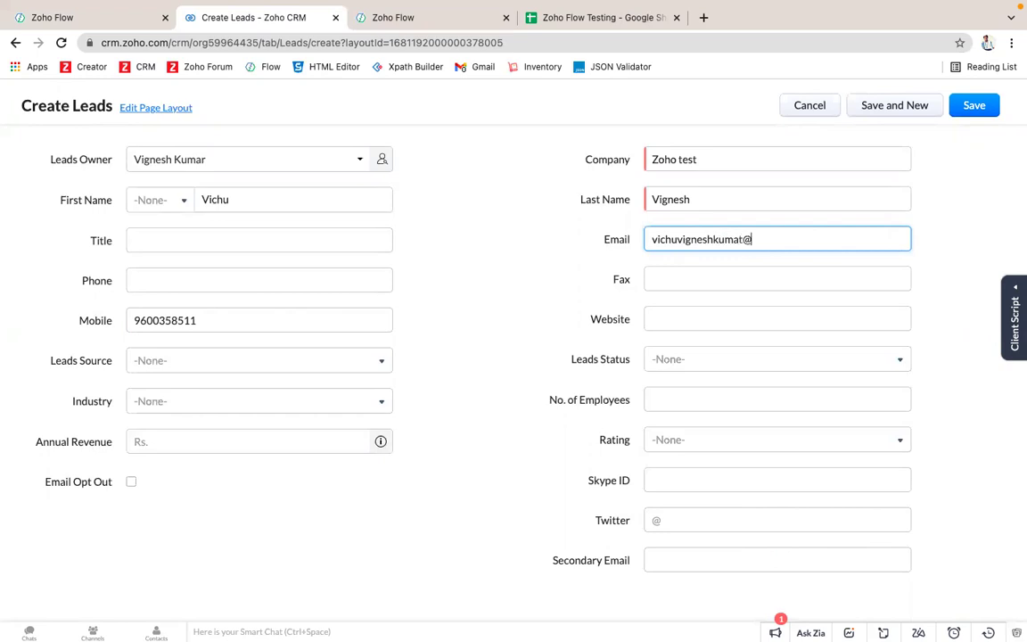
{"action": "scroll", "coordinate": [613, 457], "scroll_direction": "down", "scroll_amount": 1}
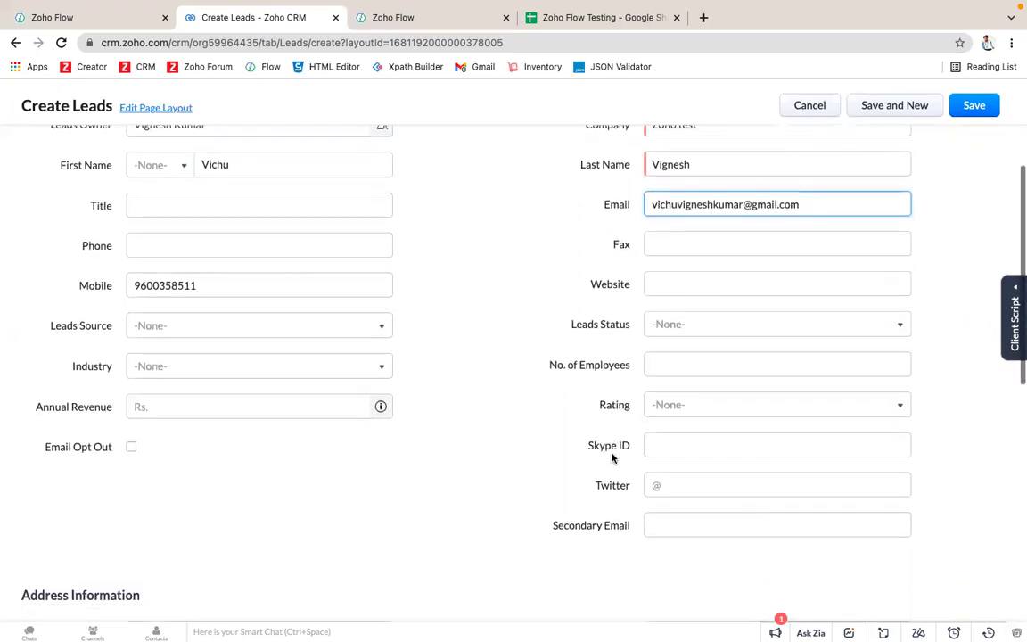
{"action": "scroll", "coordinate": [612, 456], "scroll_direction": "down", "scroll_amount": 3}
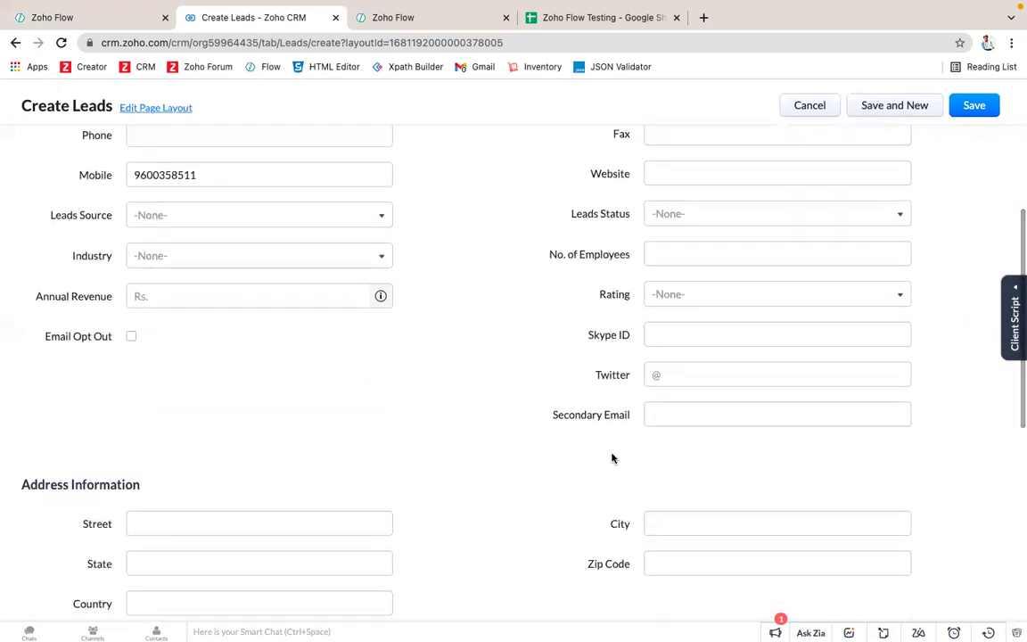
{"action": "left_click", "coordinate": [976, 107]}
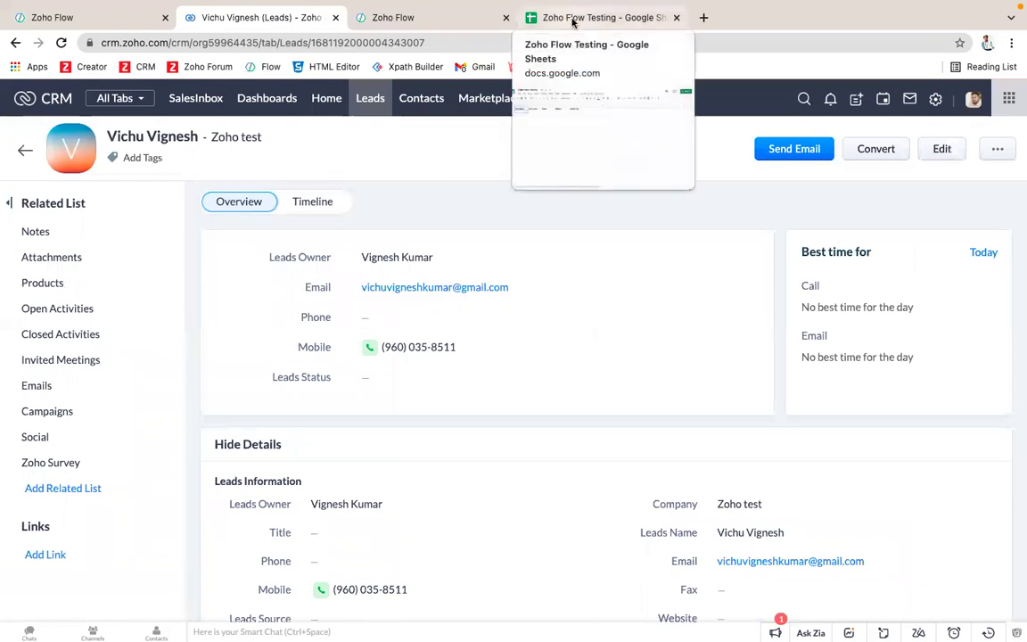
Step: Check the Google Sheet for a new row, then return to the Zoho Flow flows list
{"action": "left_click", "coordinate": [573, 19]}
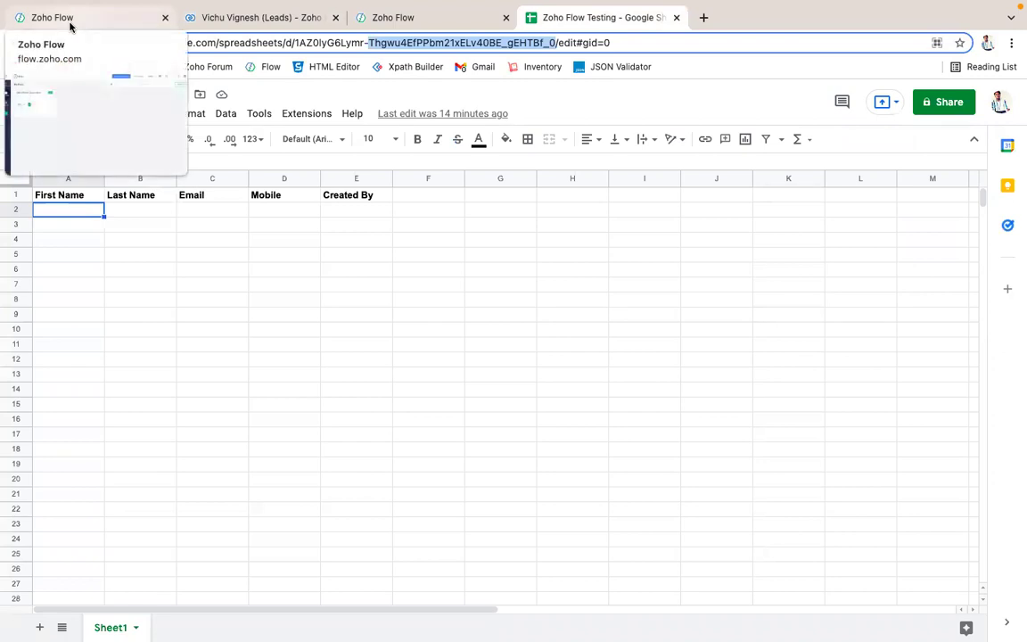
{"action": "left_click", "coordinate": [71, 19]}
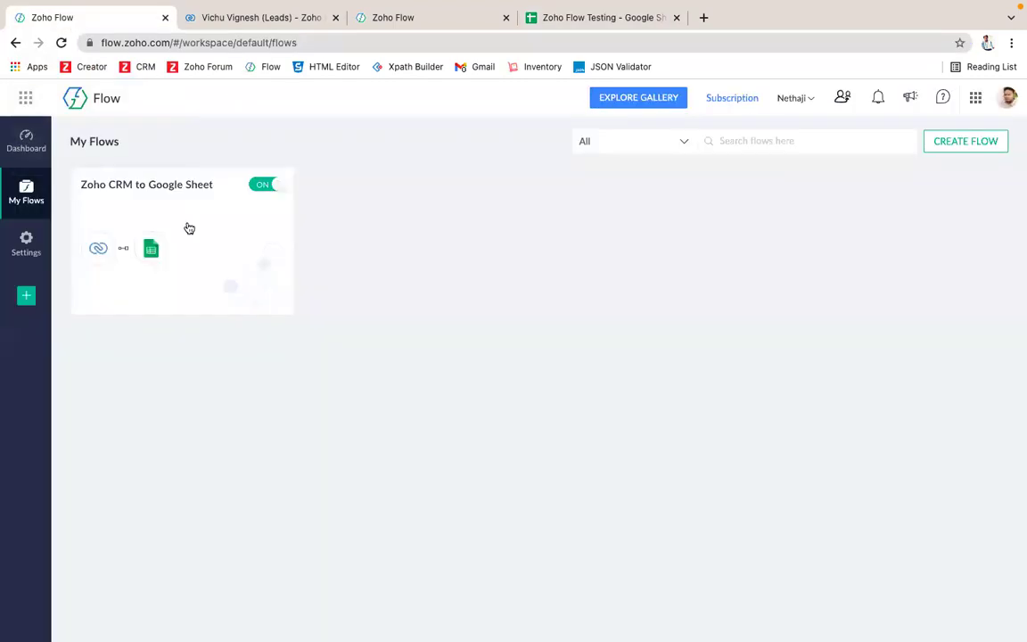
Step: Open the flow's summary and verify the new lead's email in sheet cell C2
{"action": "left_click", "coordinate": [221, 238]}
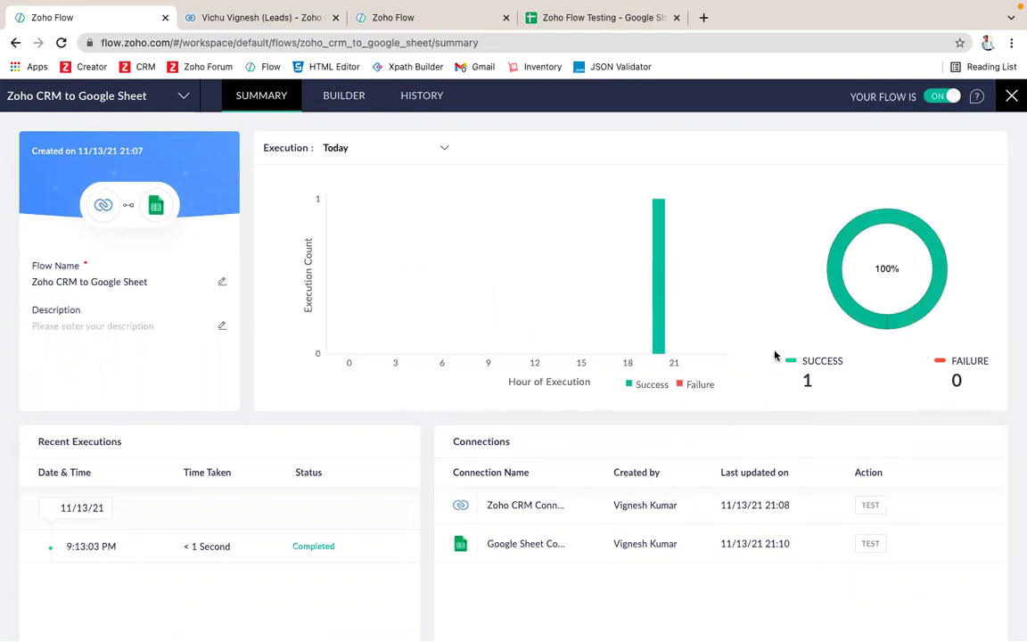
{"action": "left_click", "coordinate": [571, 21]}
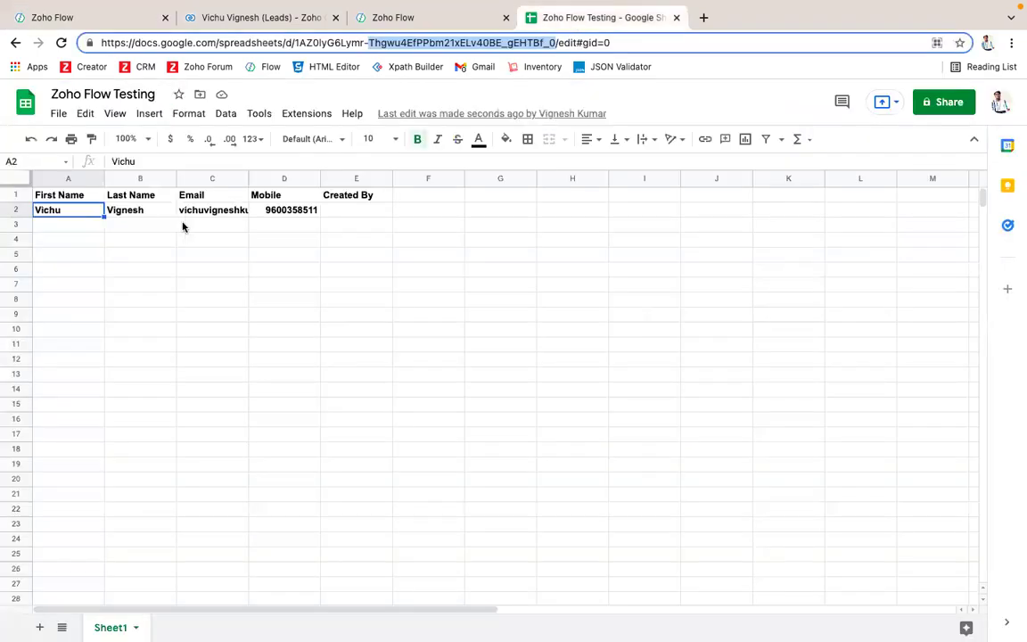
{"action": "left_click", "coordinate": [219, 210]}
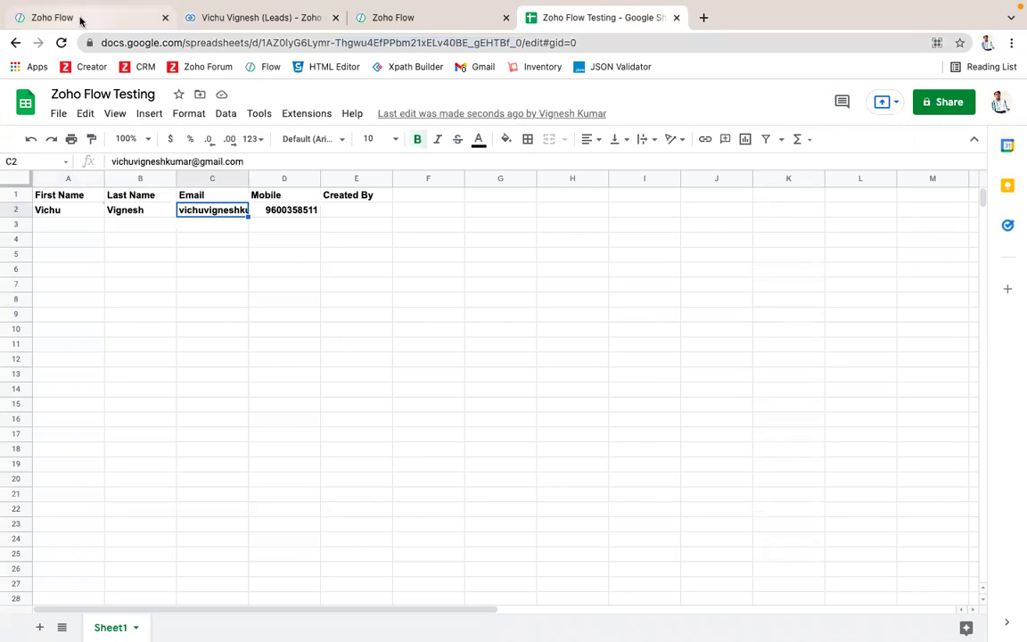
{"action": "left_click", "coordinate": [79, 17]}
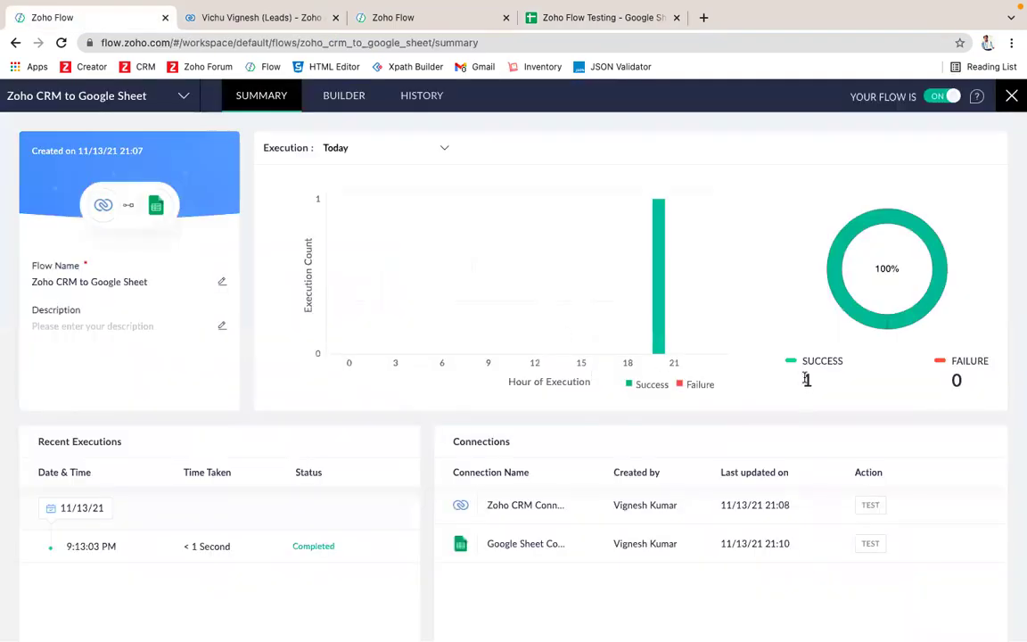